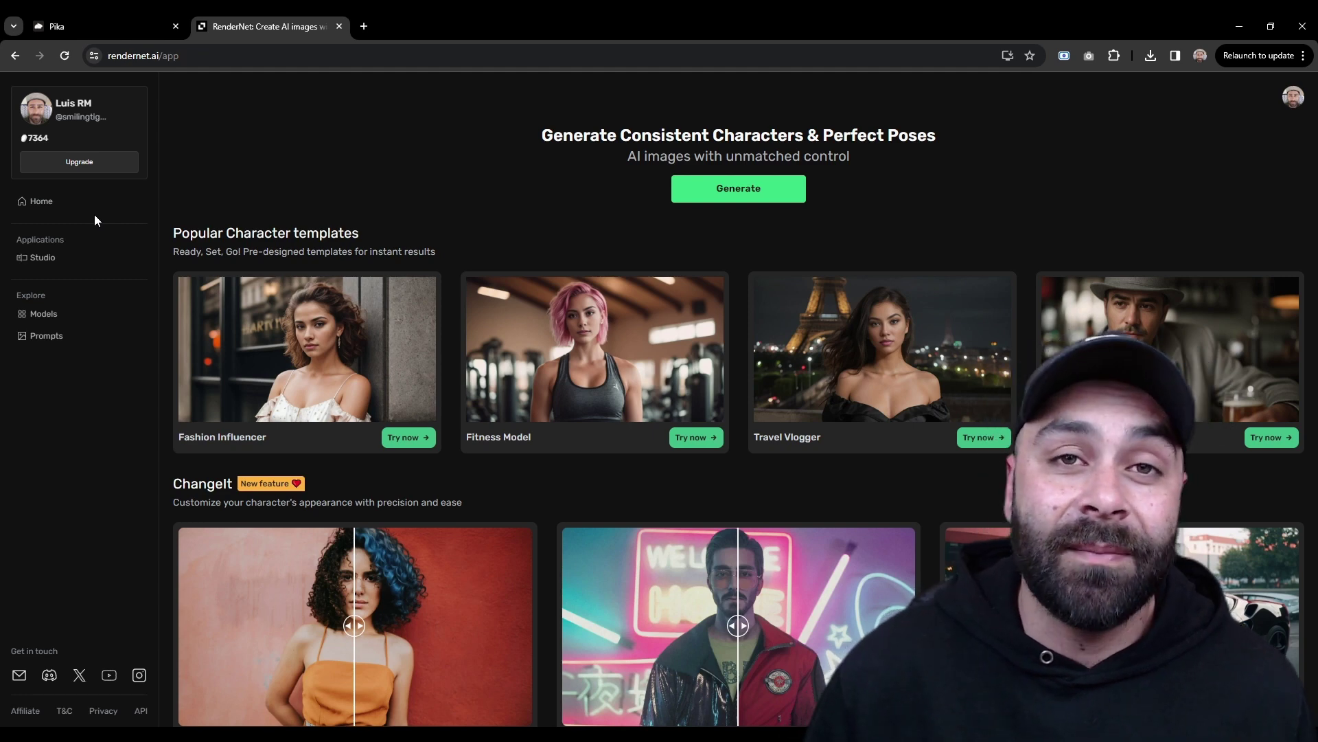
Step: In the image studio, swap the Canon EOS R6 style for Anime/Comic 3D Model, keeping 1:1
{"action": "left_click", "coordinate": [36, 260]}
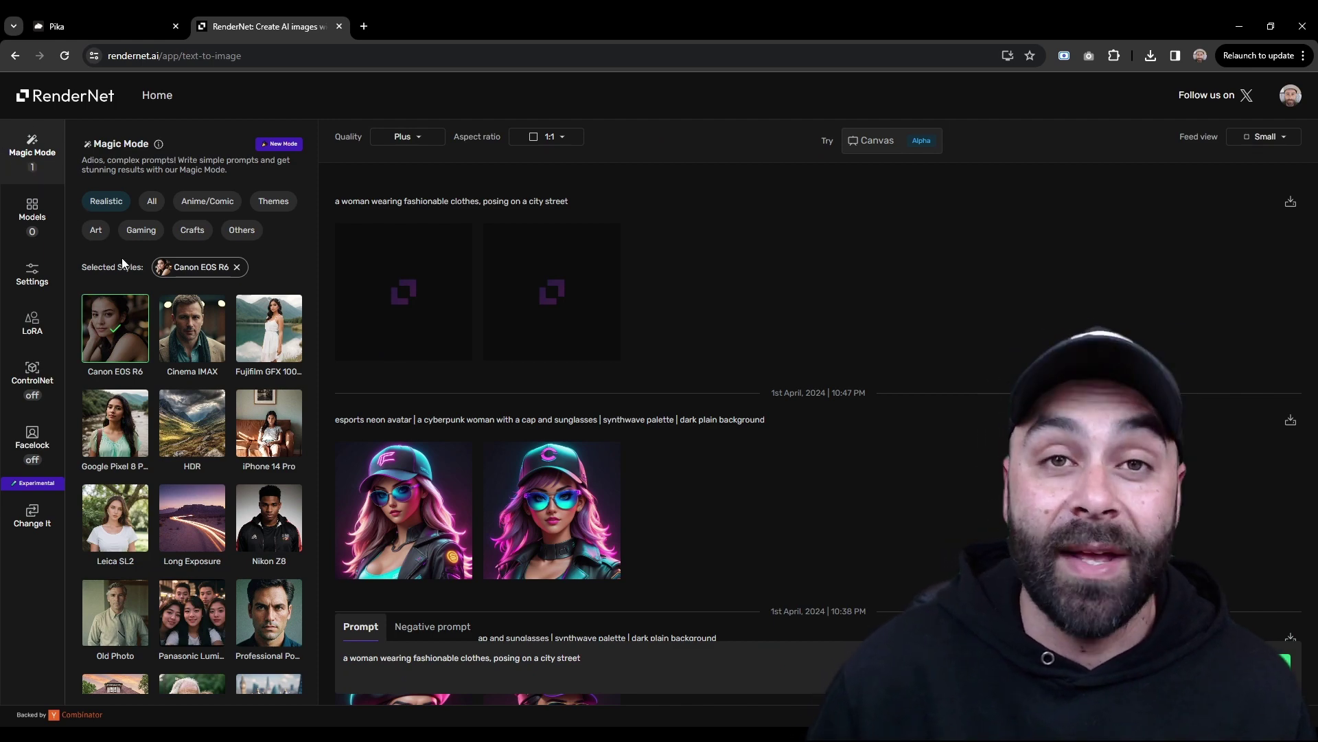
{"action": "left_click", "coordinate": [236, 268]}
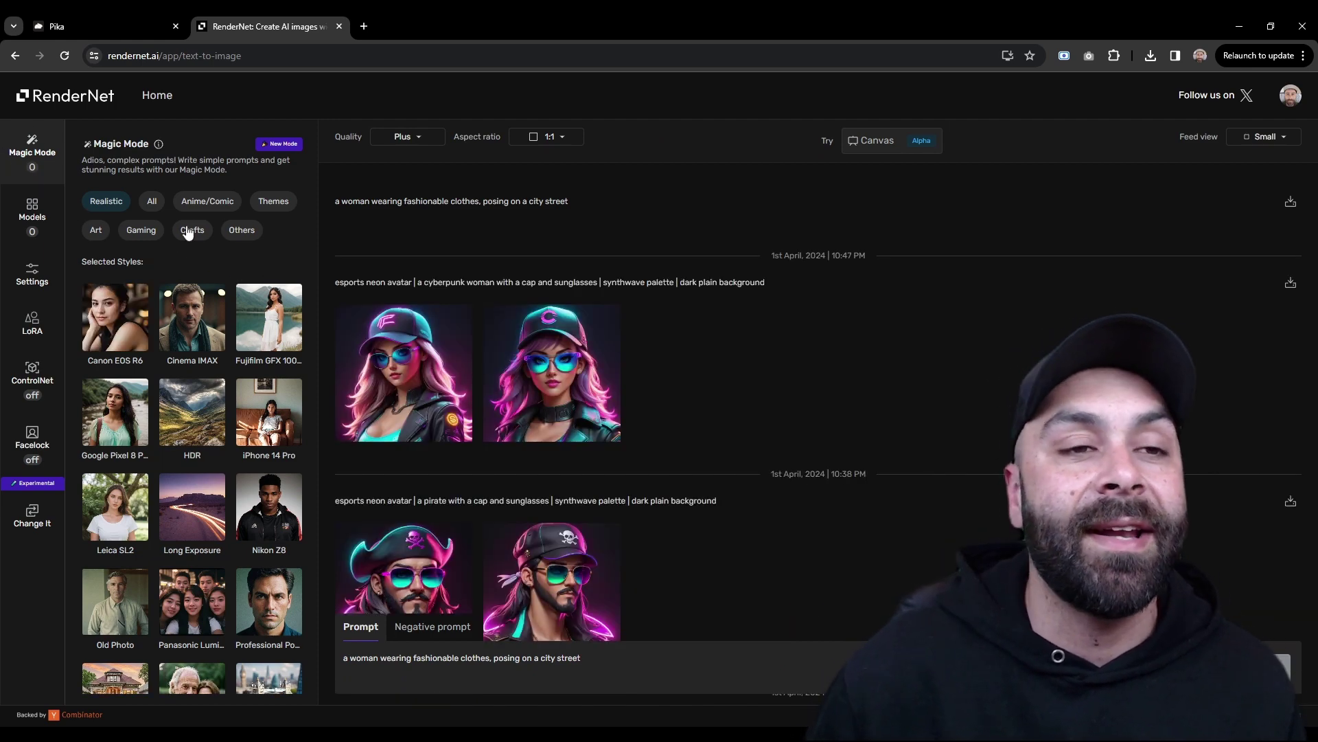
{"action": "left_click", "coordinate": [201, 202]}
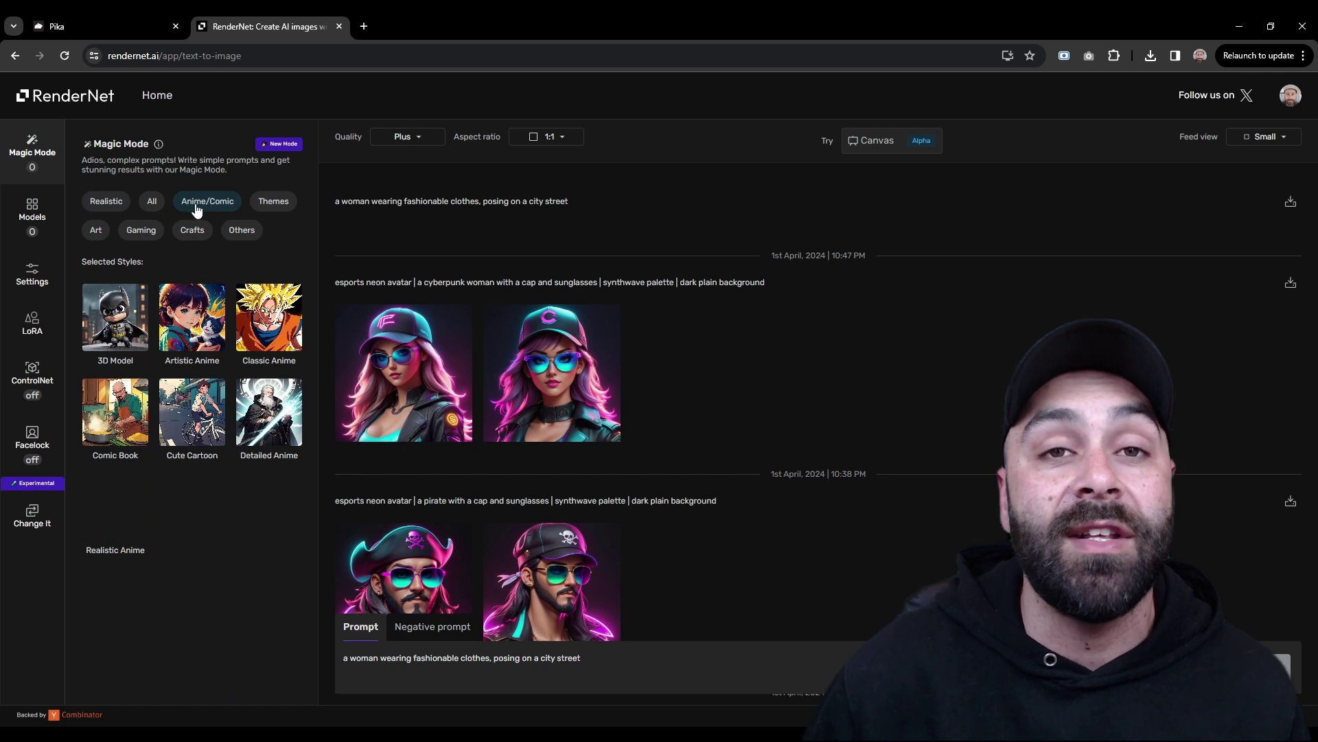
{"action": "left_click", "coordinate": [109, 305]}
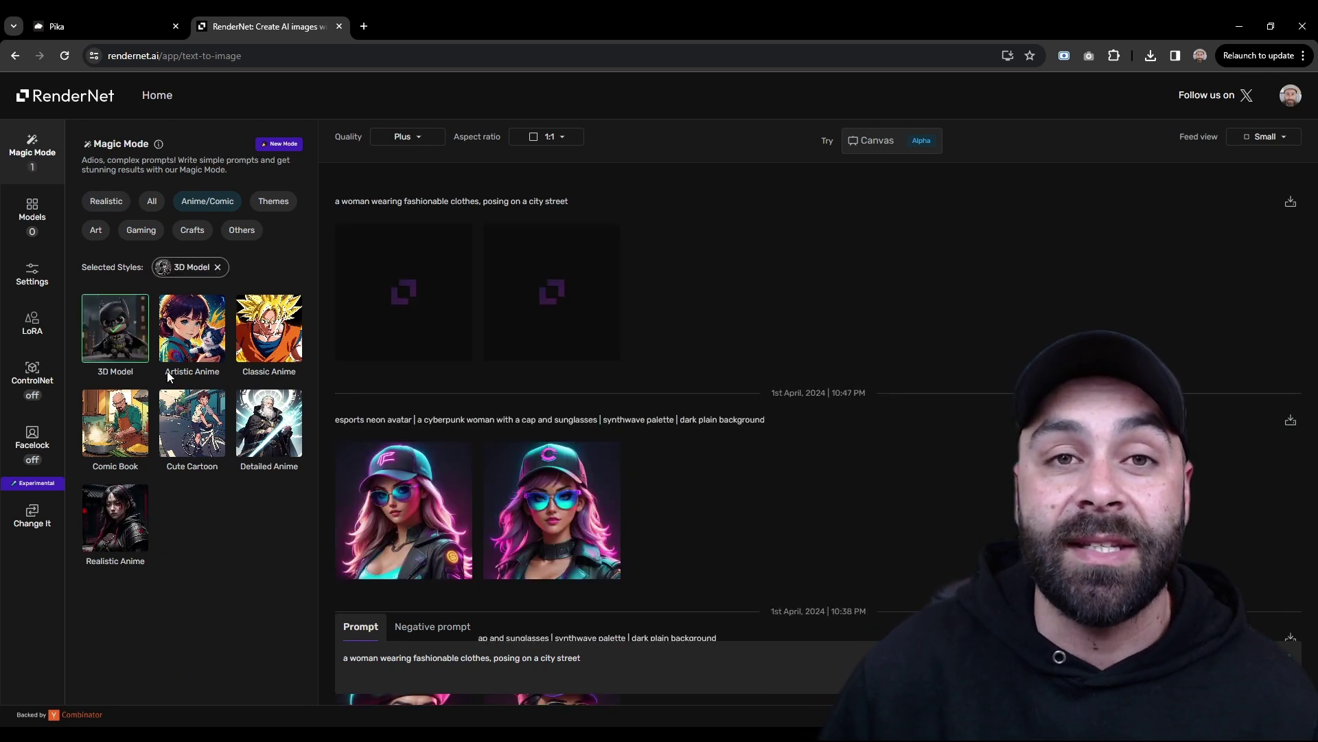
{"action": "left_click", "coordinate": [578, 137]}
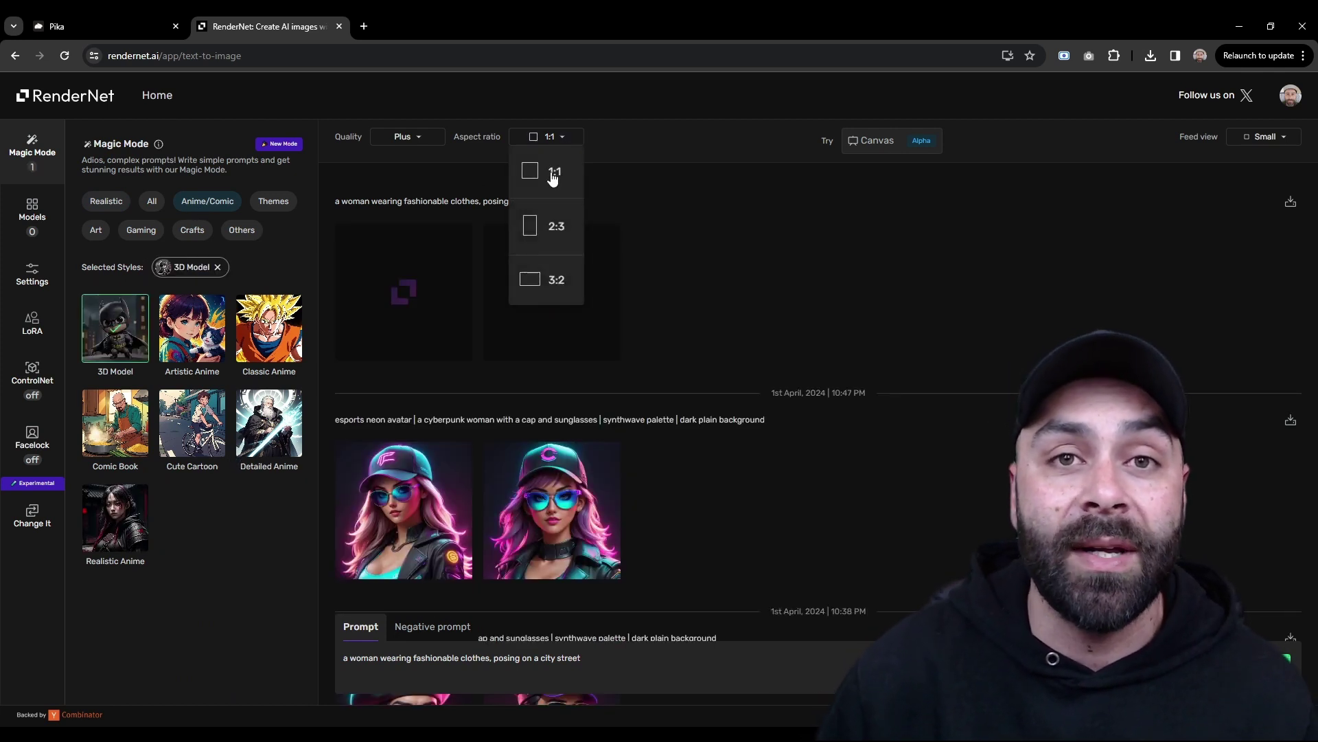
{"action": "left_click", "coordinate": [551, 178]}
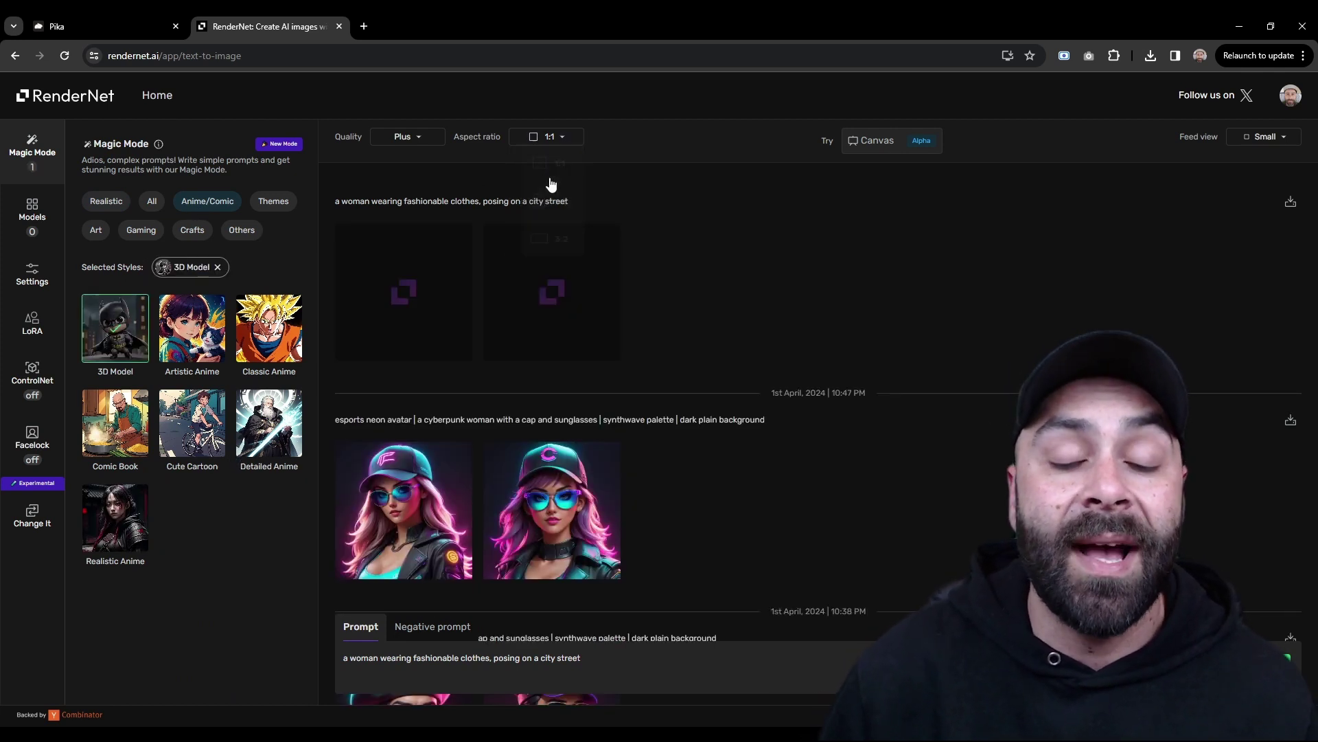
Step: Generate images from the 'esports neon avatar | a cyberpunk woman…' prompt, preview the first, then go to Pika
{"action": "triple_click", "coordinate": [510, 659]}
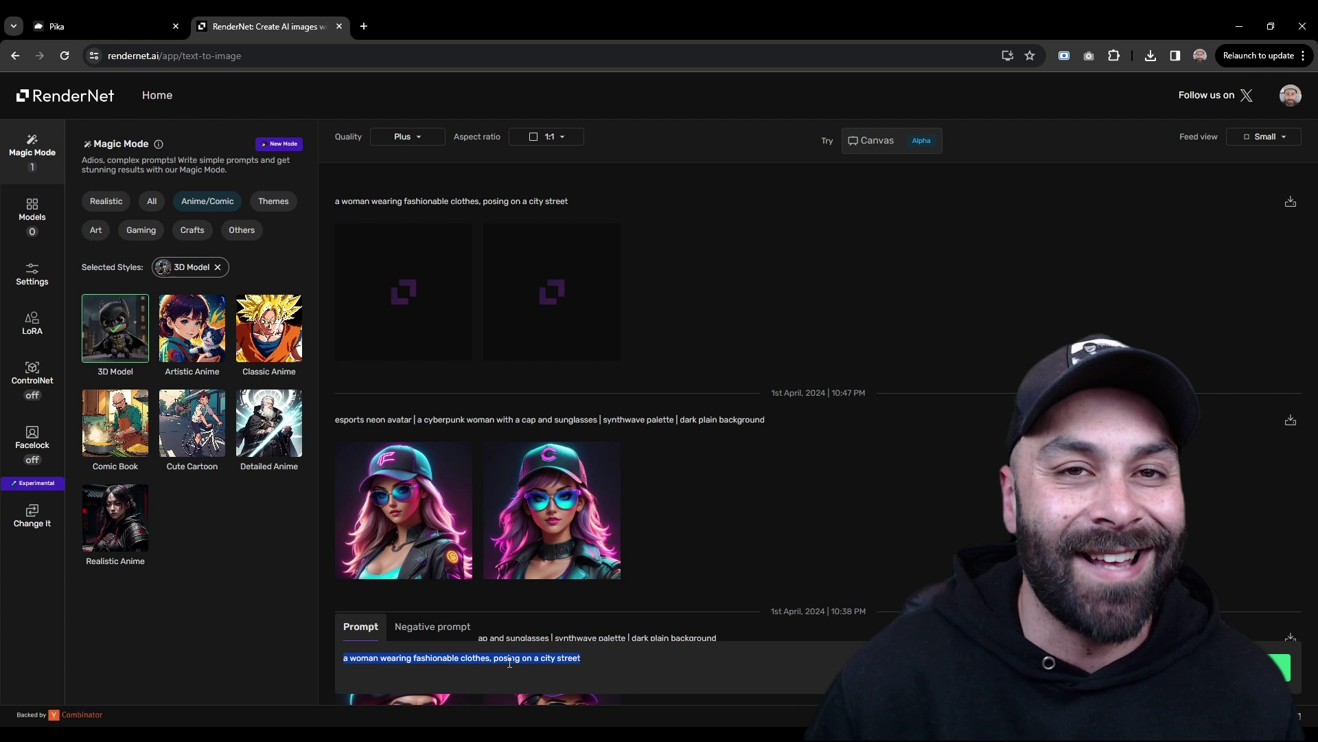
{"action": "type", "text": "es"}
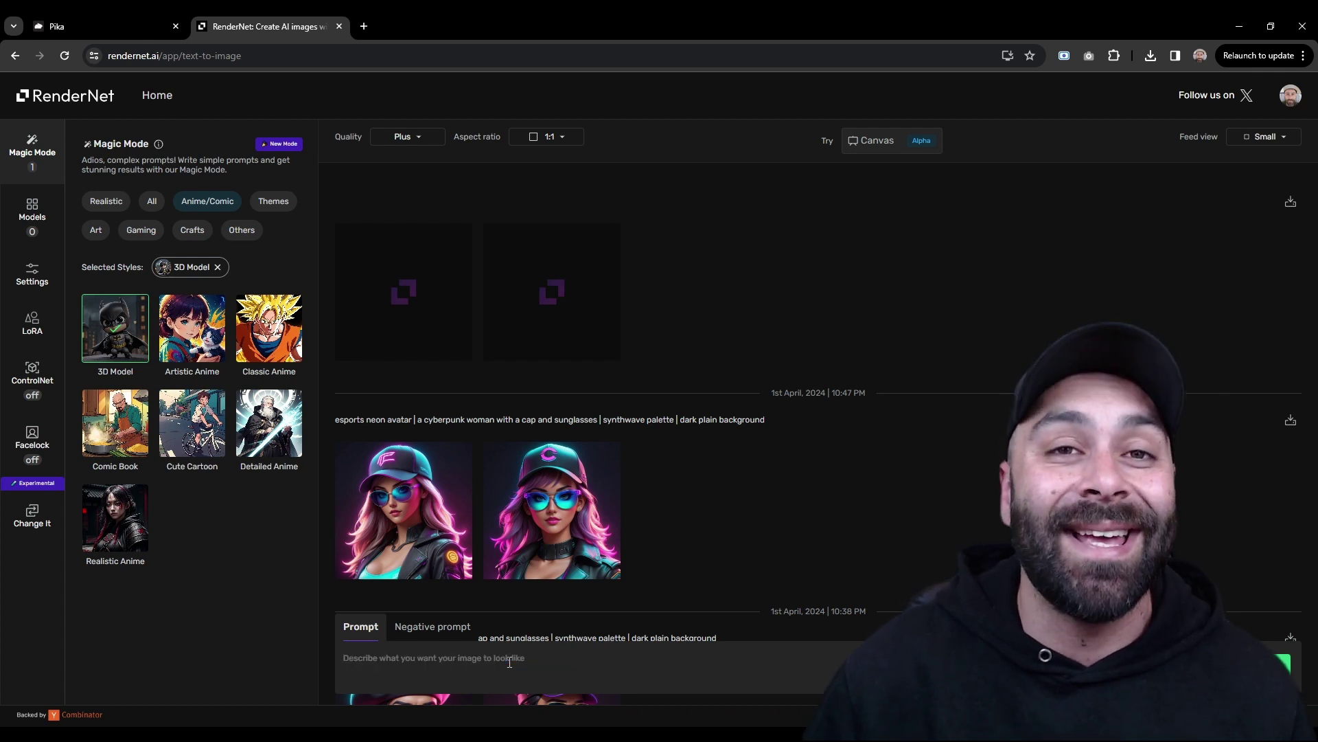
{"action": "type", "text": "ports neon avatar | a "}
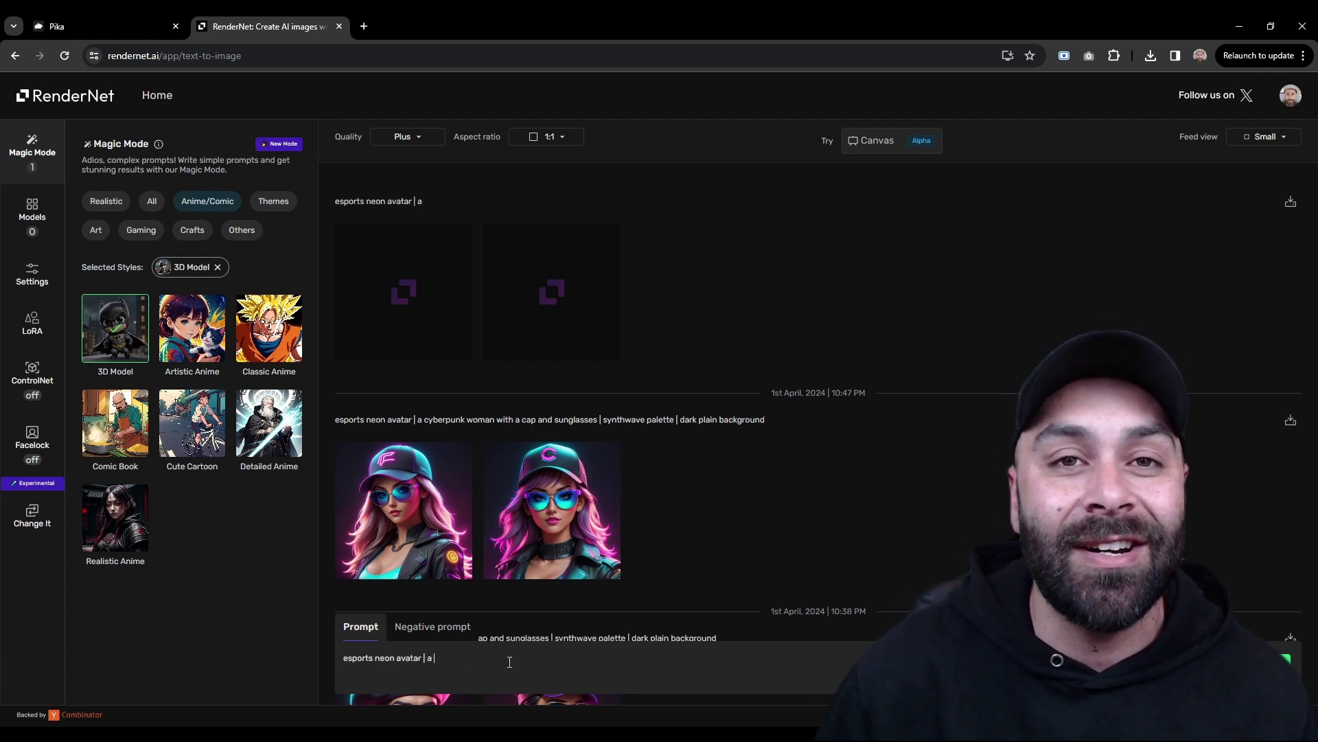
{"action": "type", "text": "cyberpunk woman | with a cap"}
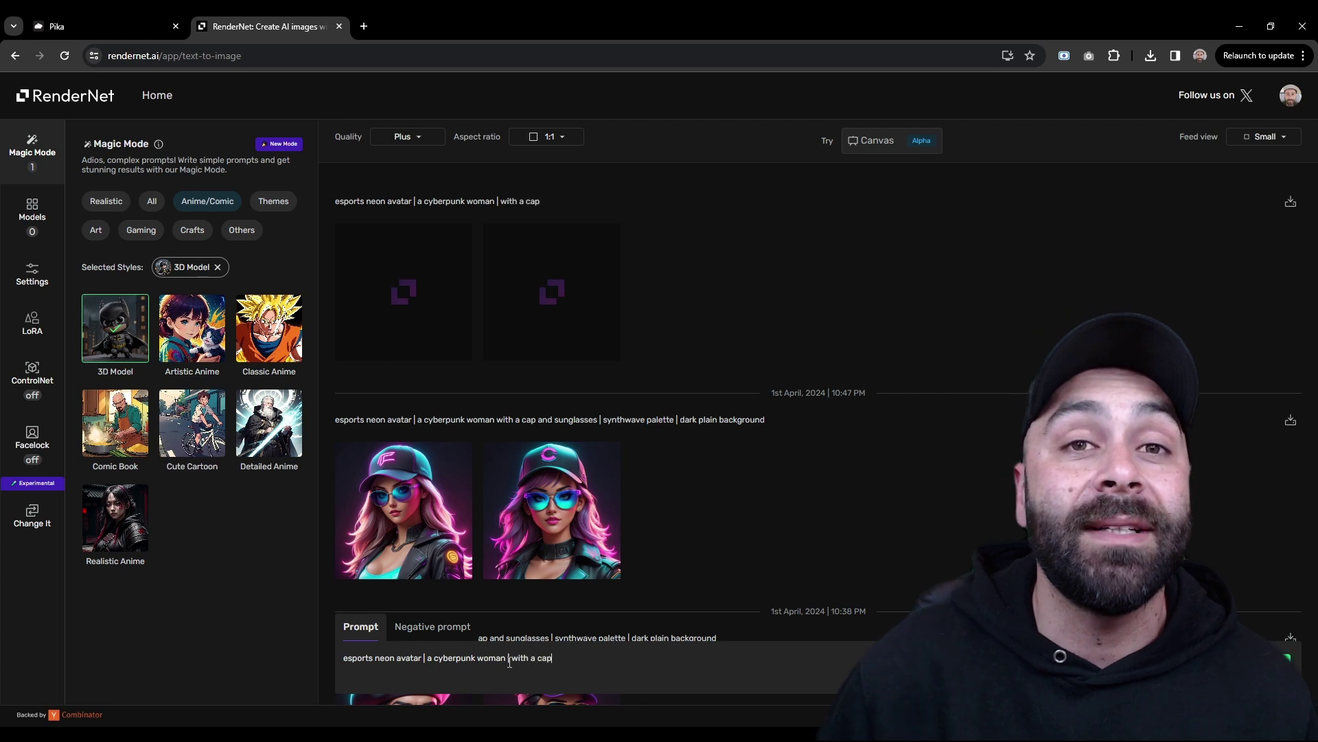
{"action": "type", "text": " and sunglasses | synth"}
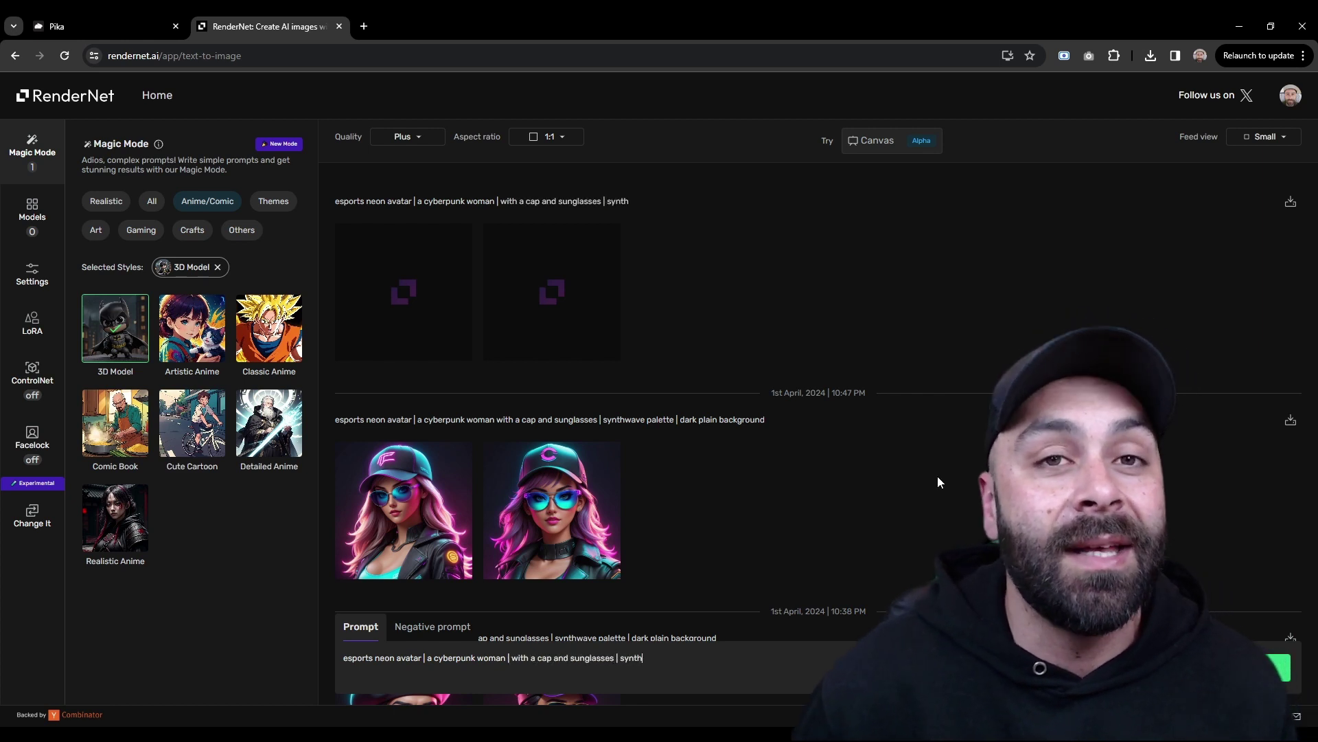
{"action": "type", "text": "wave palette | dark plain background"}
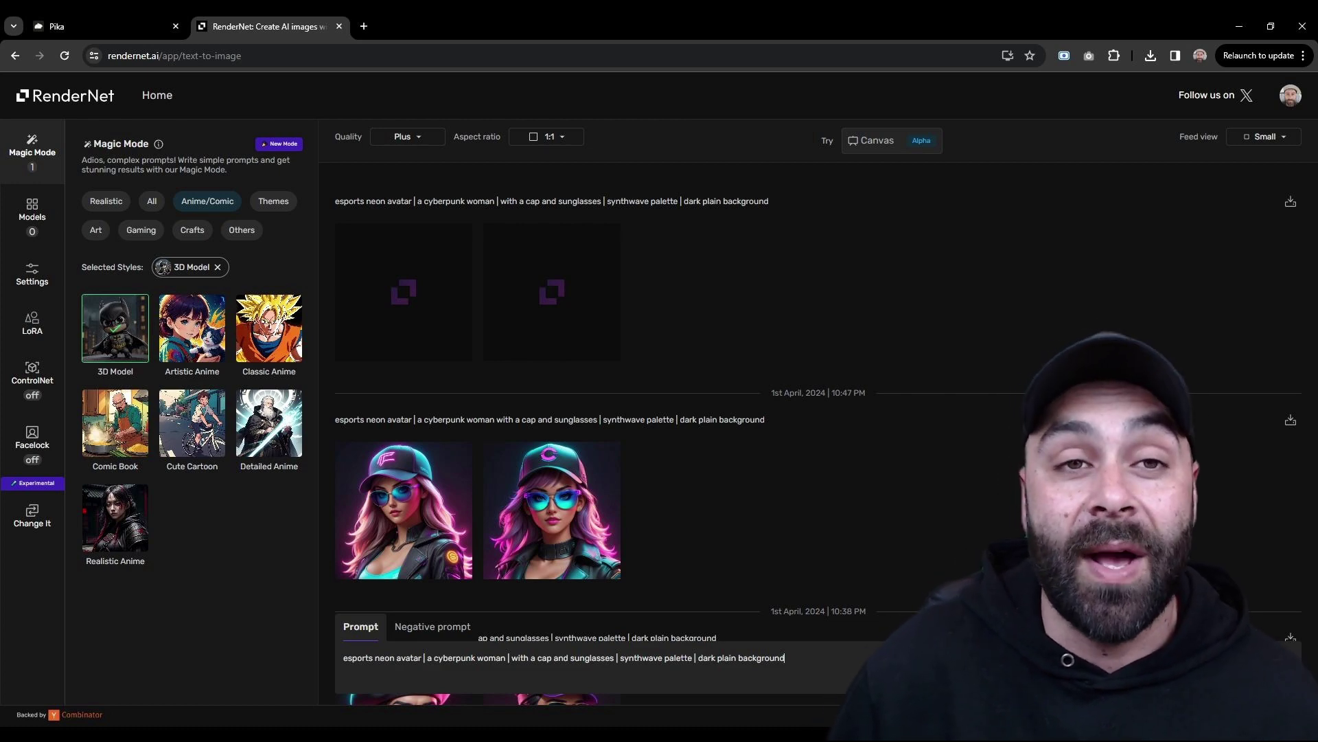
{"action": "key", "text": "Return"}
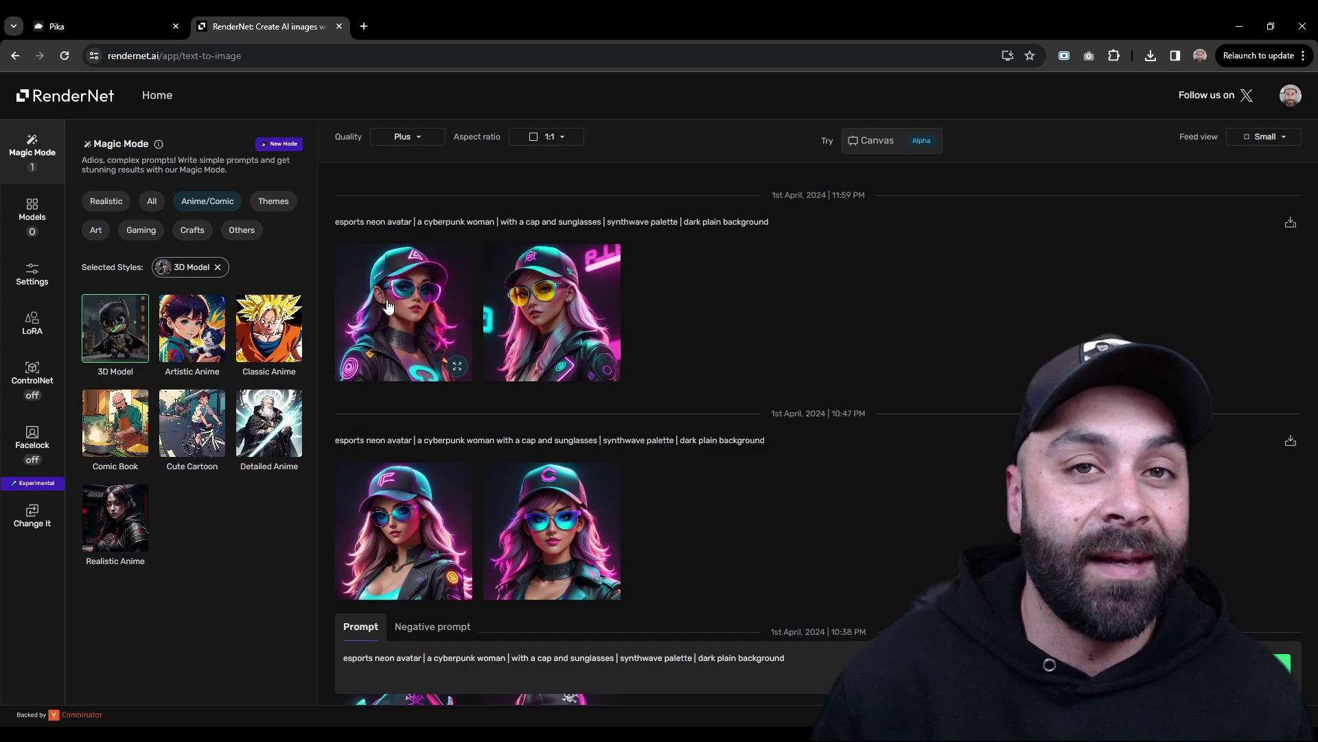
{"action": "left_click", "coordinate": [422, 299]}
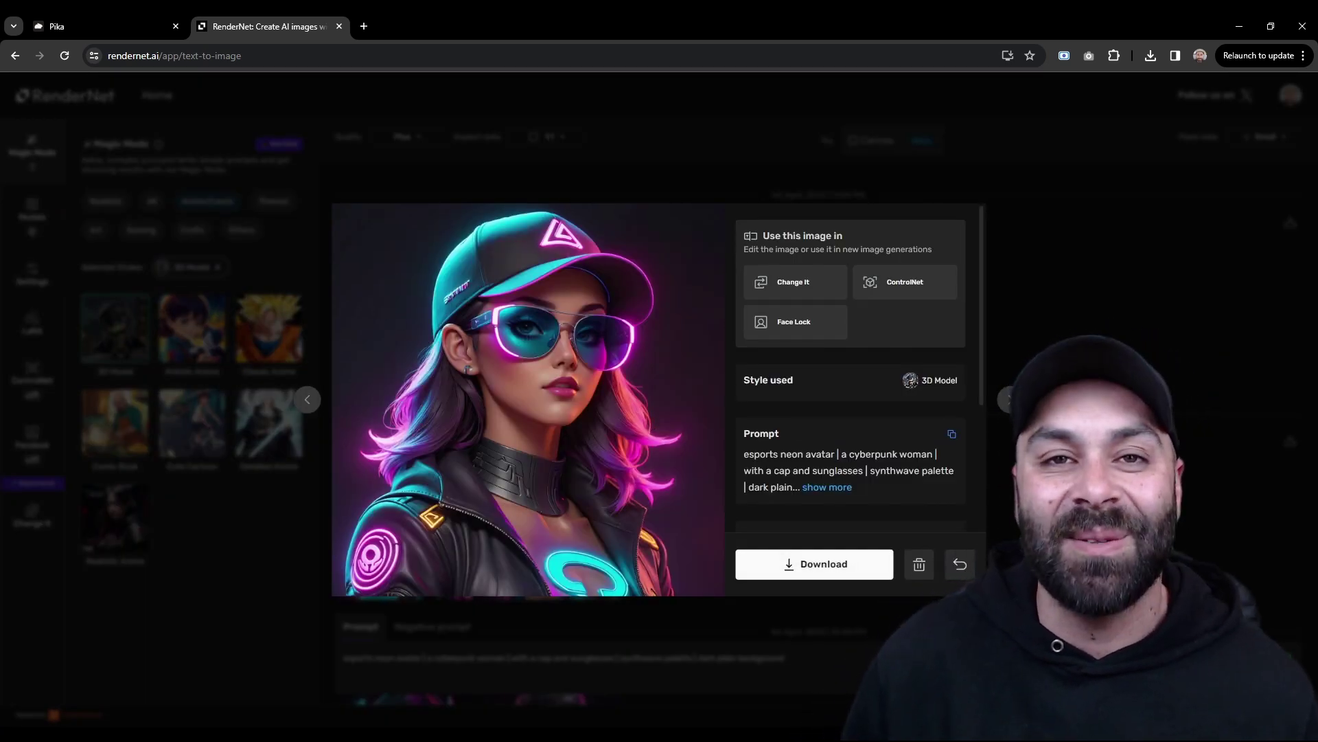
{"action": "key", "text": "ctrl+shift+Tab"}
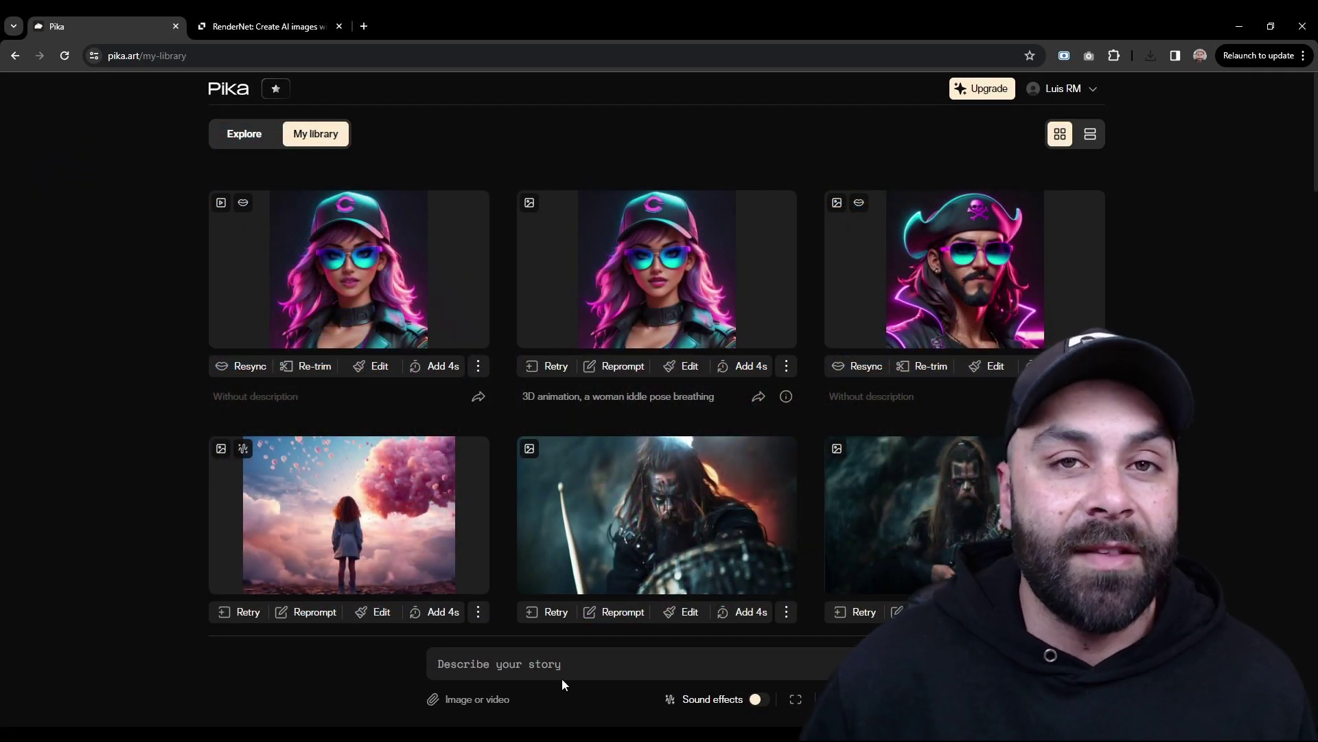
Step: Upload the 1536x1536 neon avatar image as Pika's source image
{"action": "left_click", "coordinate": [474, 699]}
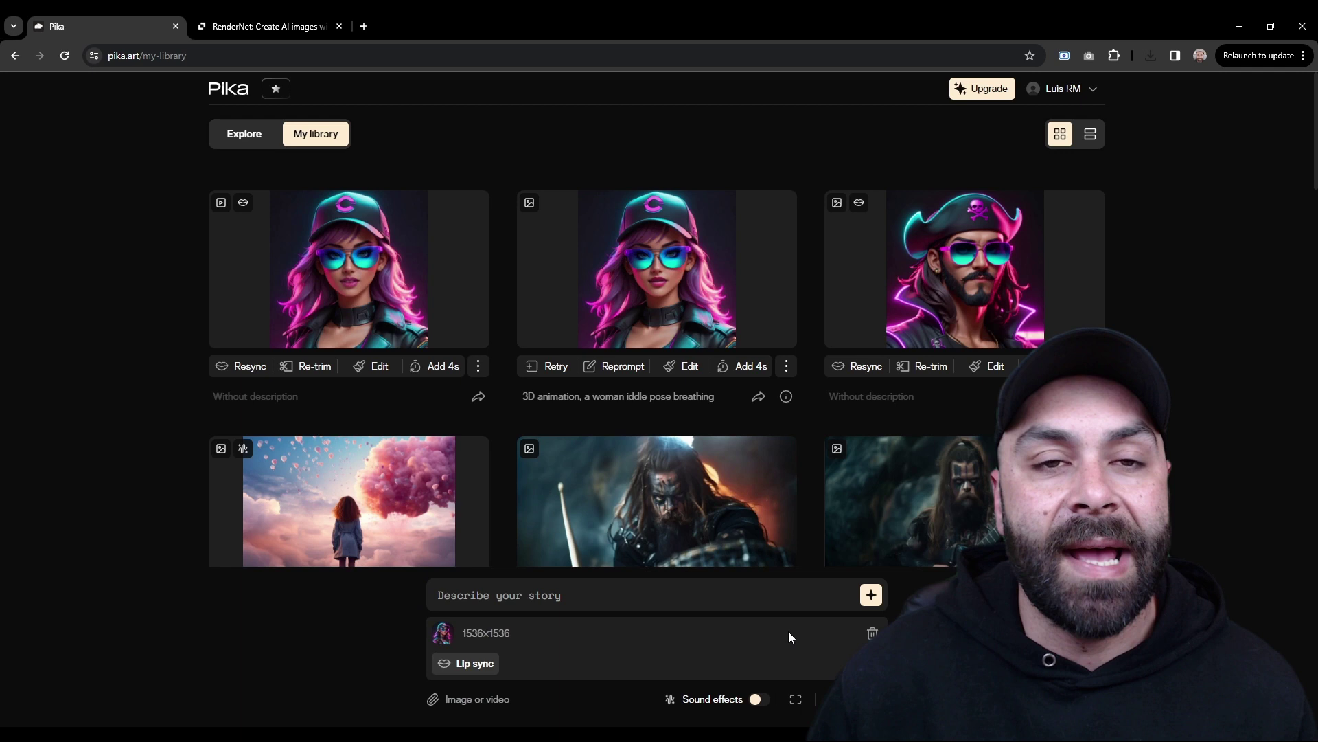
Step: Enter the lip sync line "don't forget to leave a like, comment and subscribe!" and generate its voice
{"action": "left_click", "coordinate": [471, 663]}
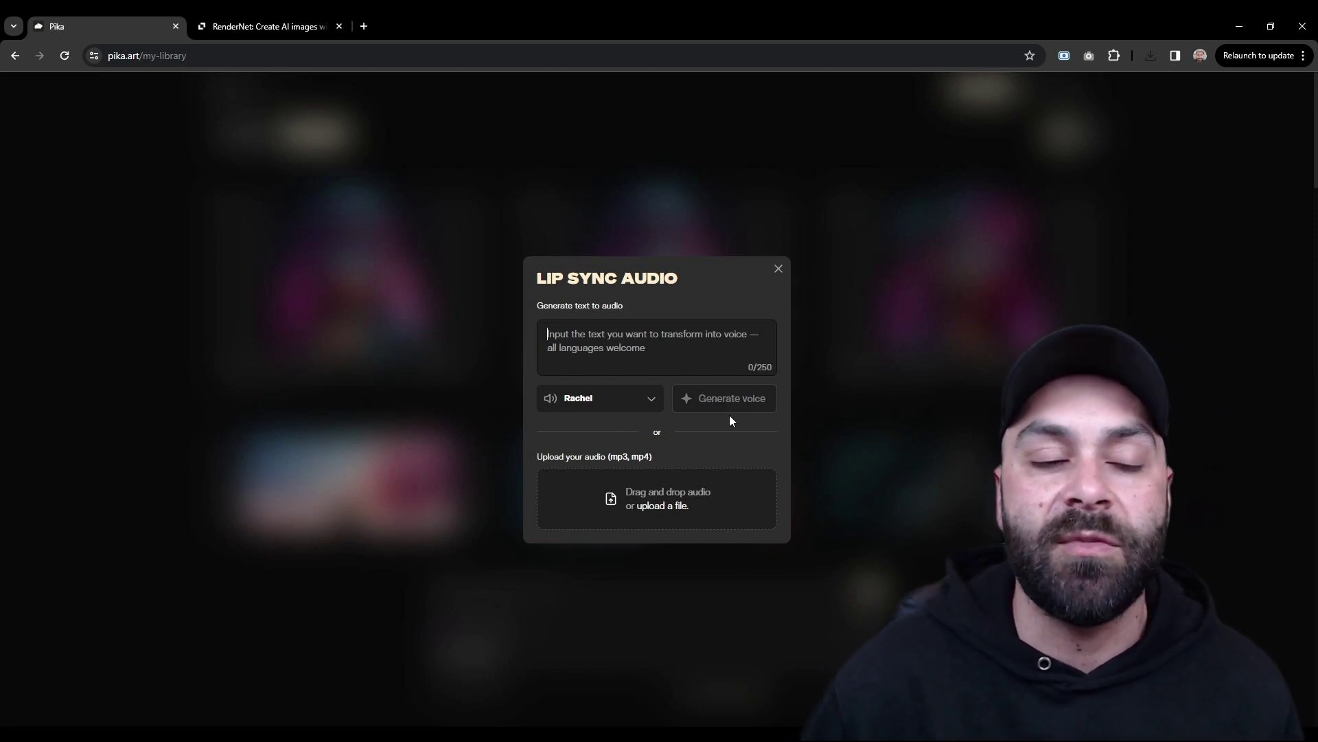
{"action": "left_click", "coordinate": [675, 349]}
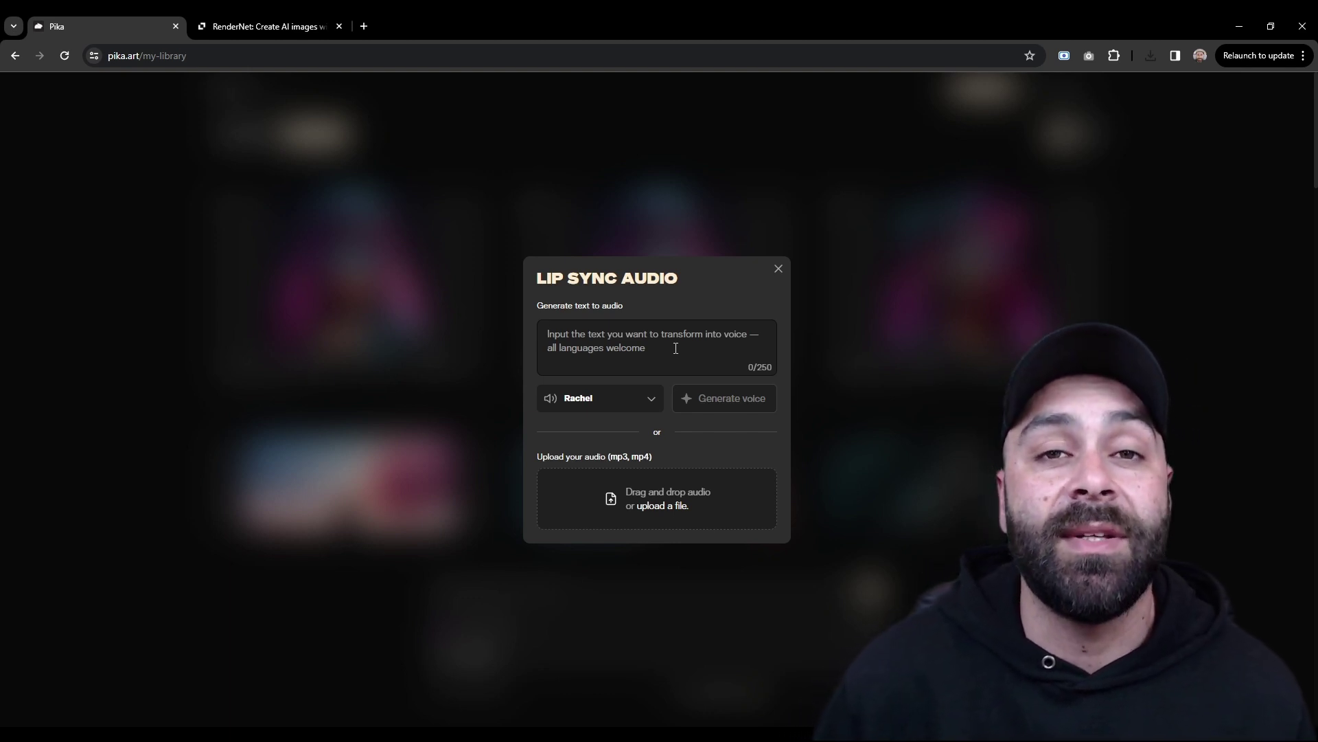
{"action": "type", "text": "don't forget"}
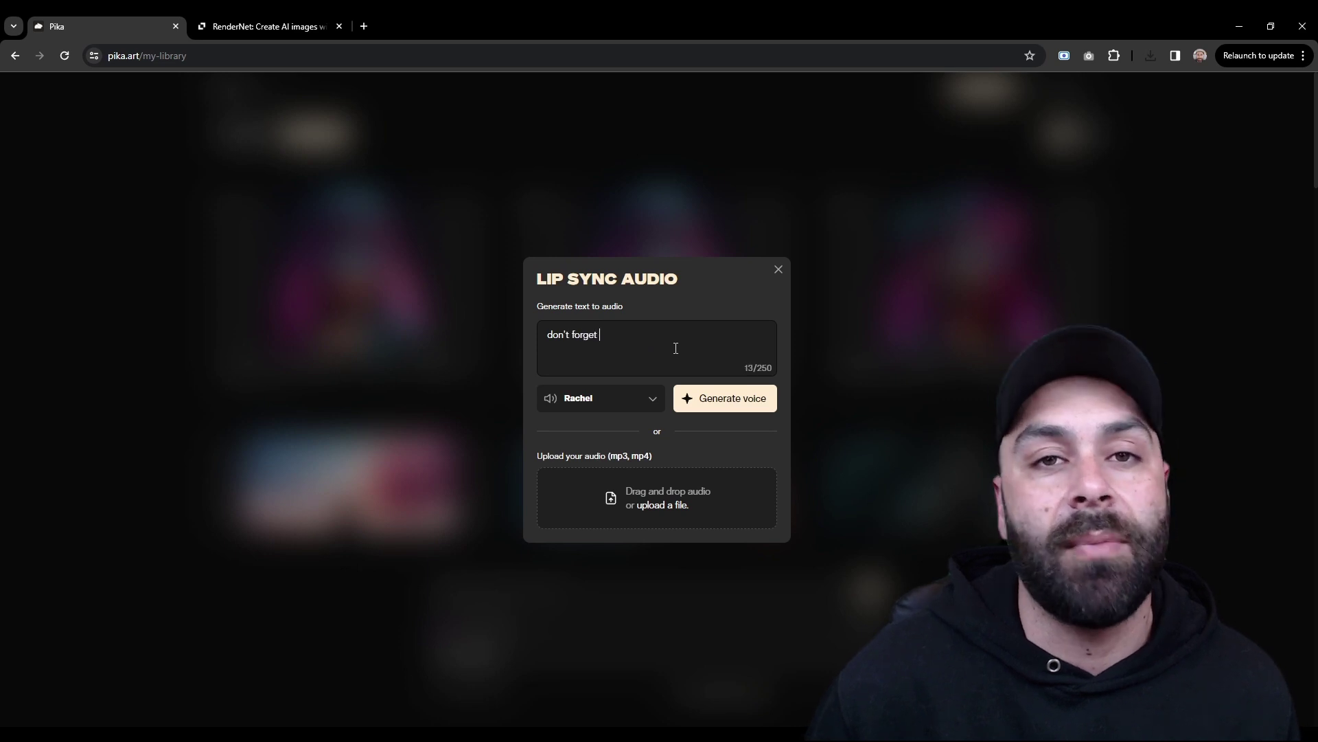
{"action": "type", "text": " to leave a like, comment"}
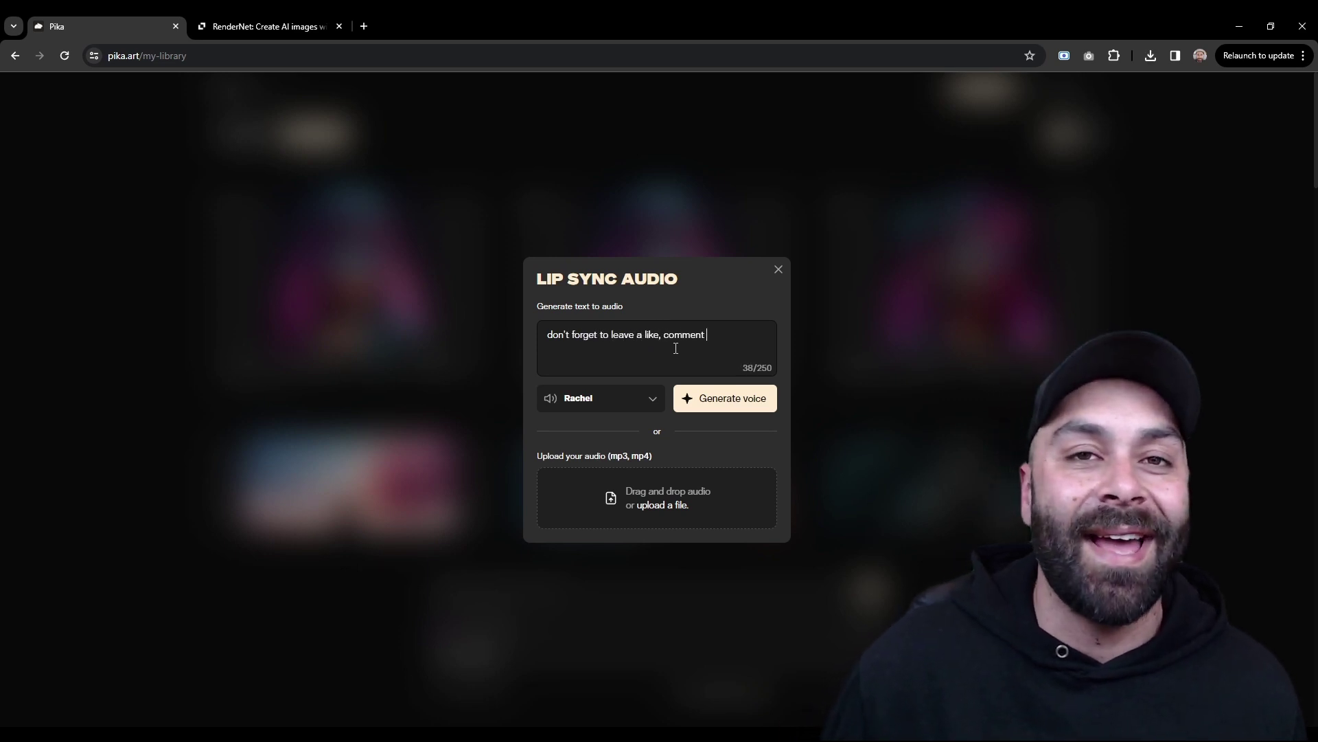
{"action": "type", "text": " and subscribe!"}
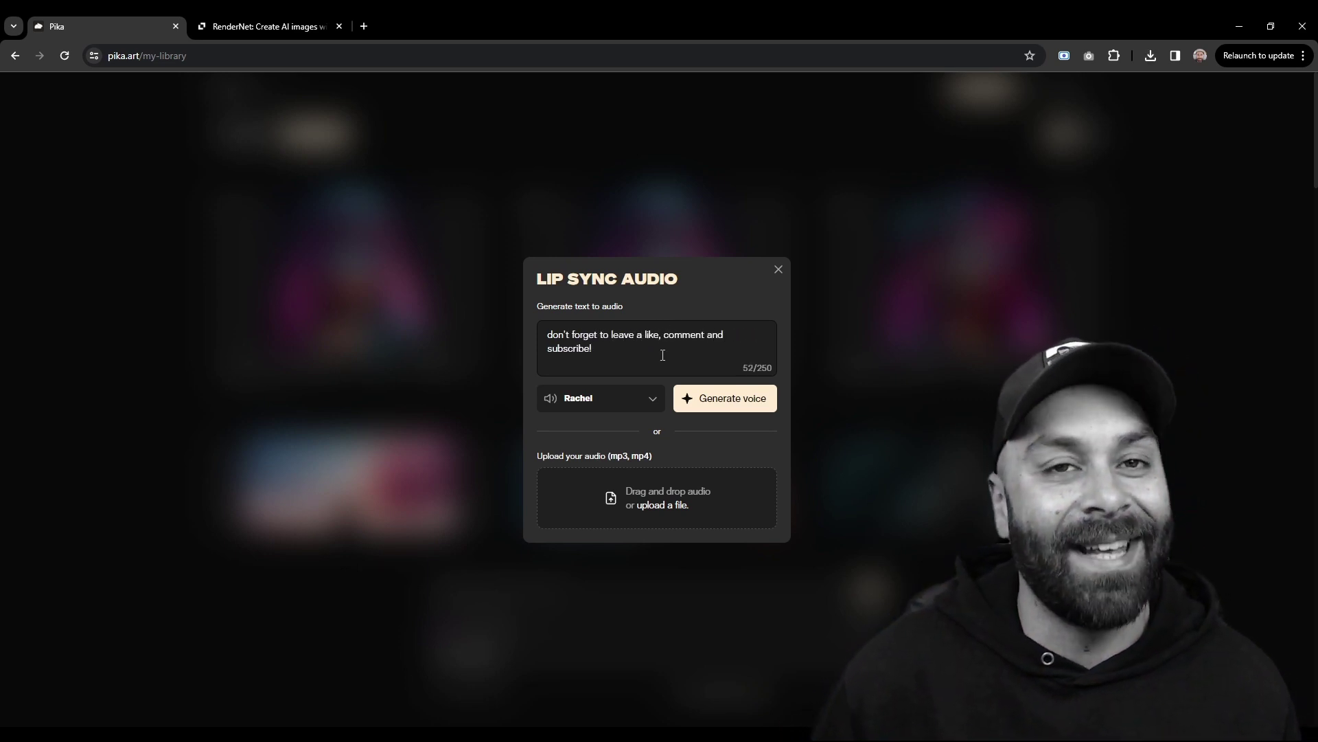
{"action": "left_click", "coordinate": [601, 398]}
{"action": "scroll", "coordinate": [604, 457], "scroll_direction": "down", "scroll_amount": 3}
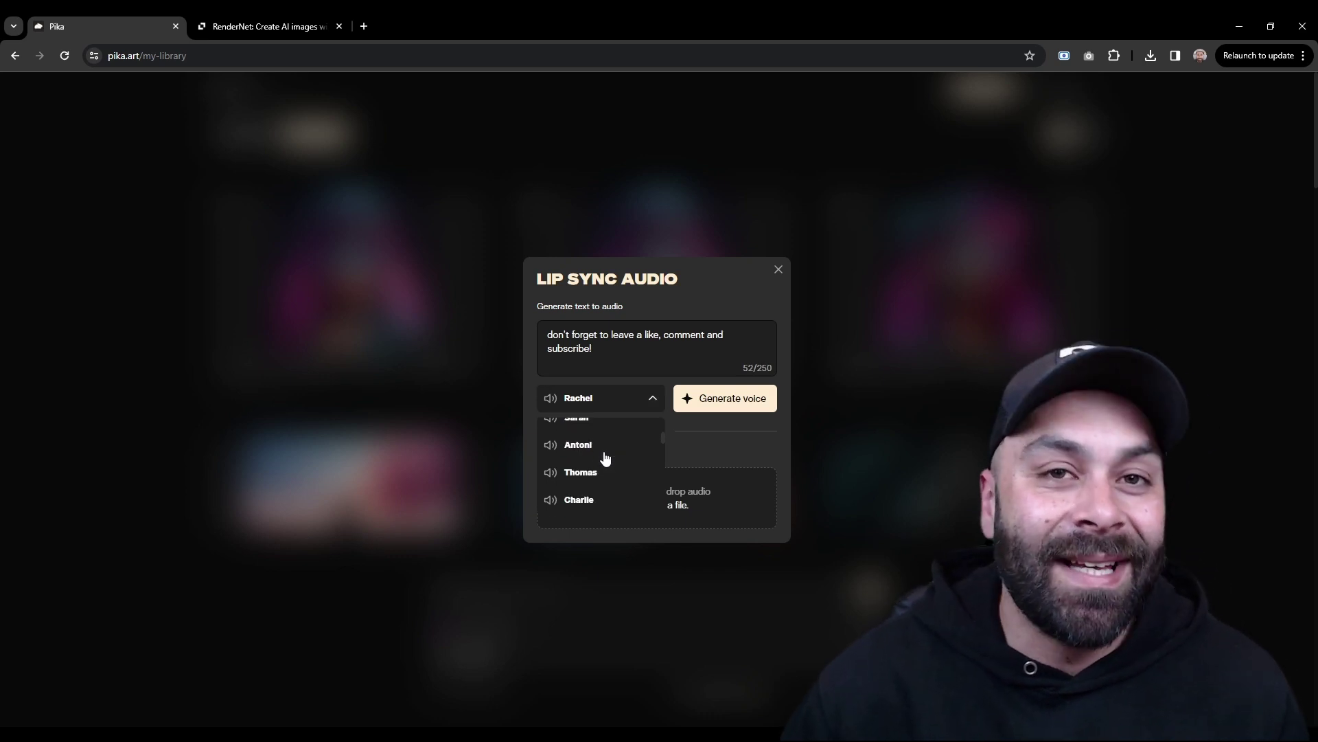
{"action": "scroll", "coordinate": [604, 456], "scroll_direction": "down", "scroll_amount": 4}
{"action": "left_click", "coordinate": [717, 399]}
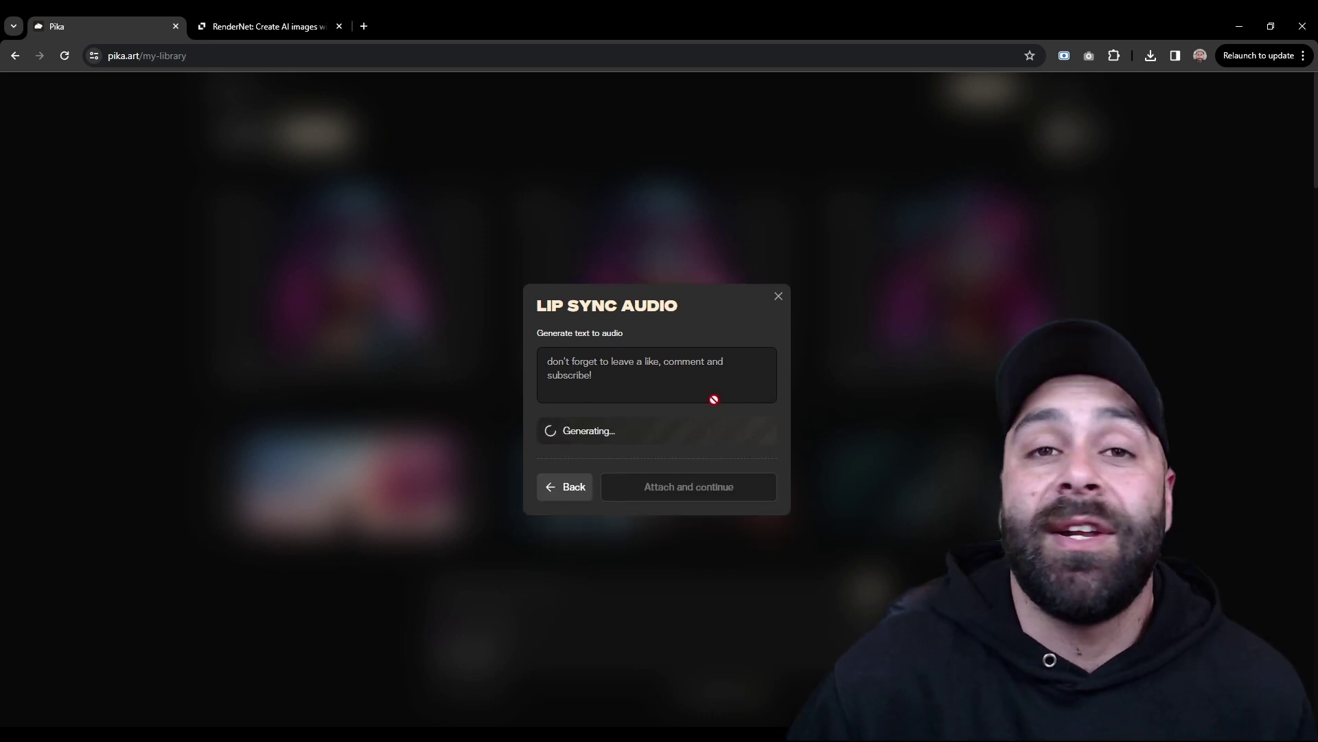
Step: Attach the generated voice clip and generate the lip-synced avatar video
{"action": "left_click", "coordinate": [661, 490]}
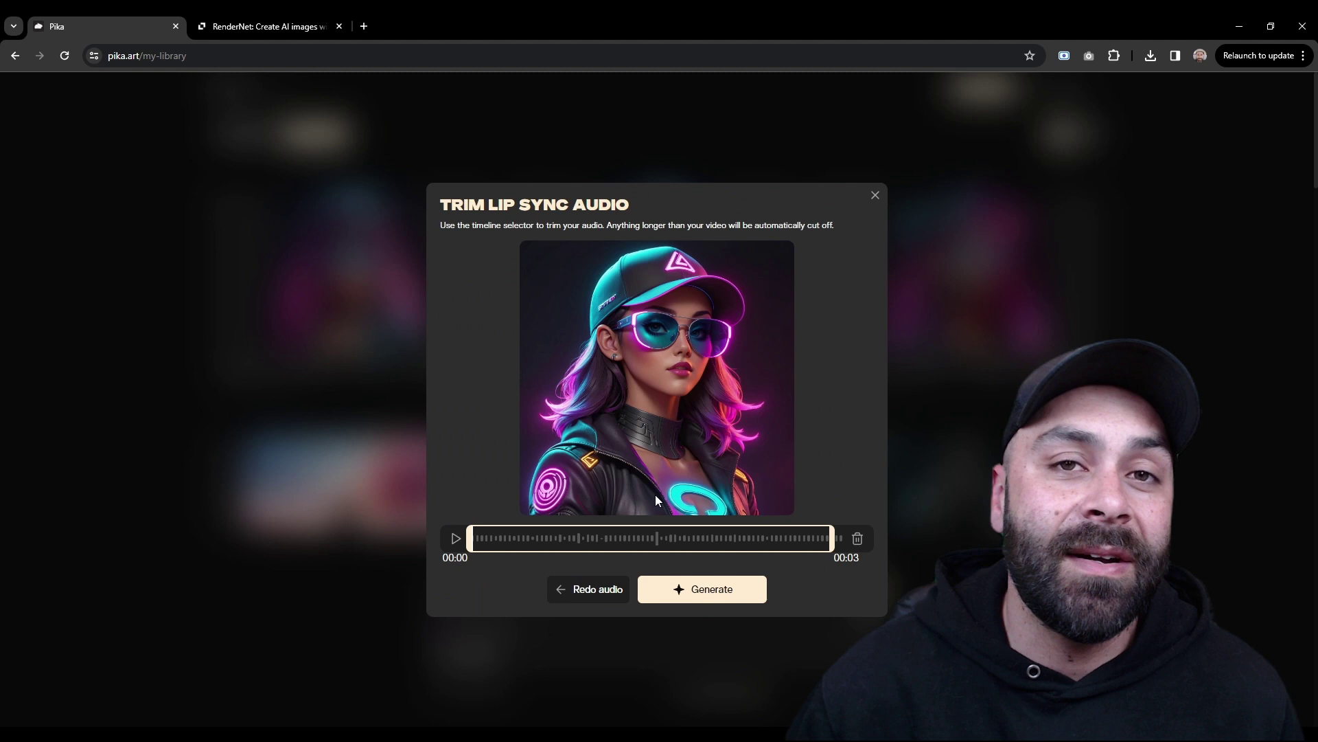
{"action": "left_click", "coordinate": [700, 589]}
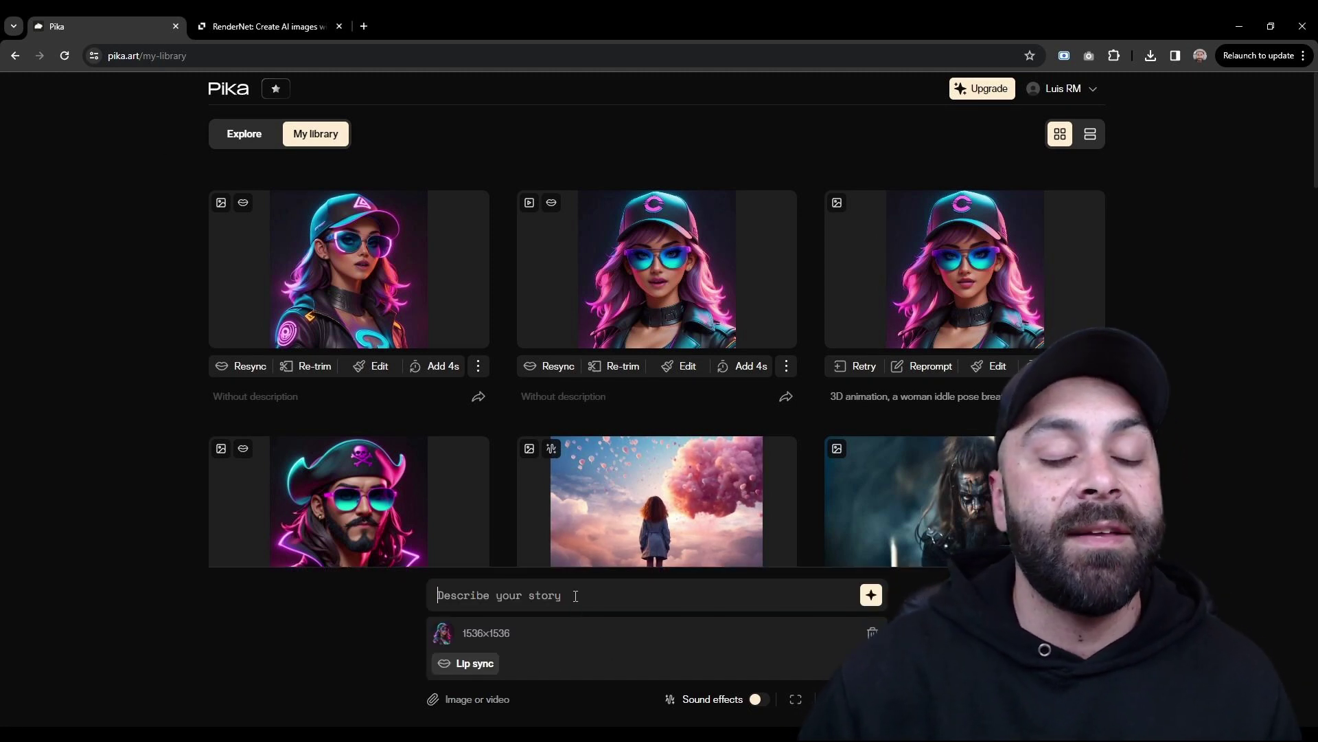
Step: Enter the prompt '3D animation, a woman idle pose breathing', leaving strength of motion at 1
{"action": "type", "text": "3D animatio"}
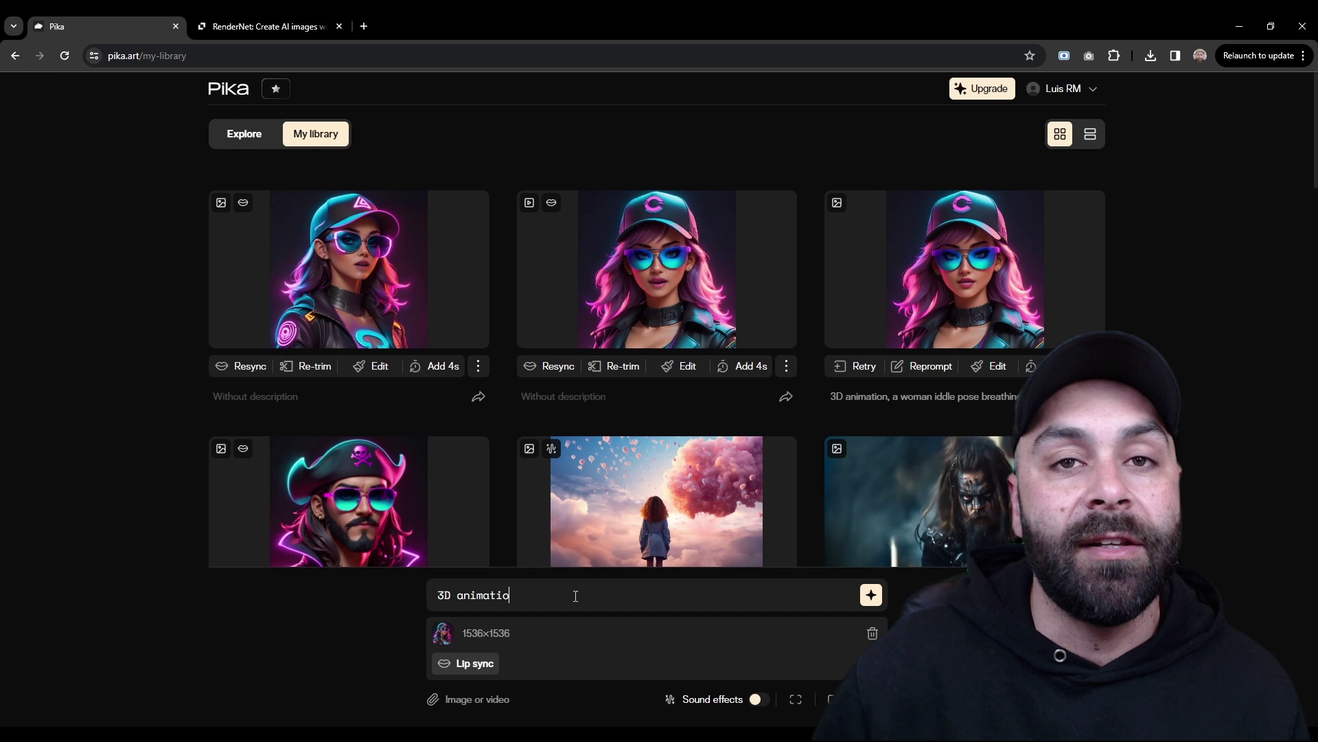
{"action": "type", "text": "n, a woman idle"}
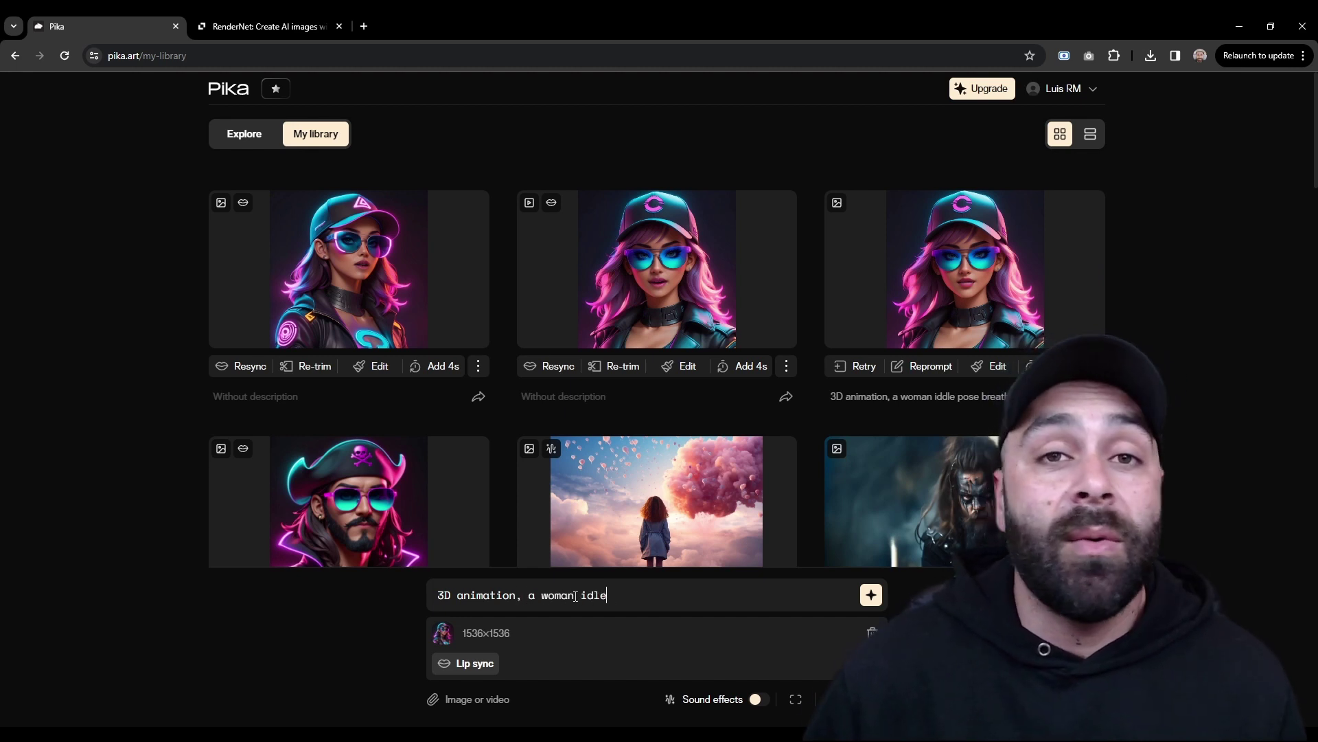
{"action": "type", "text": " pose breathing"}
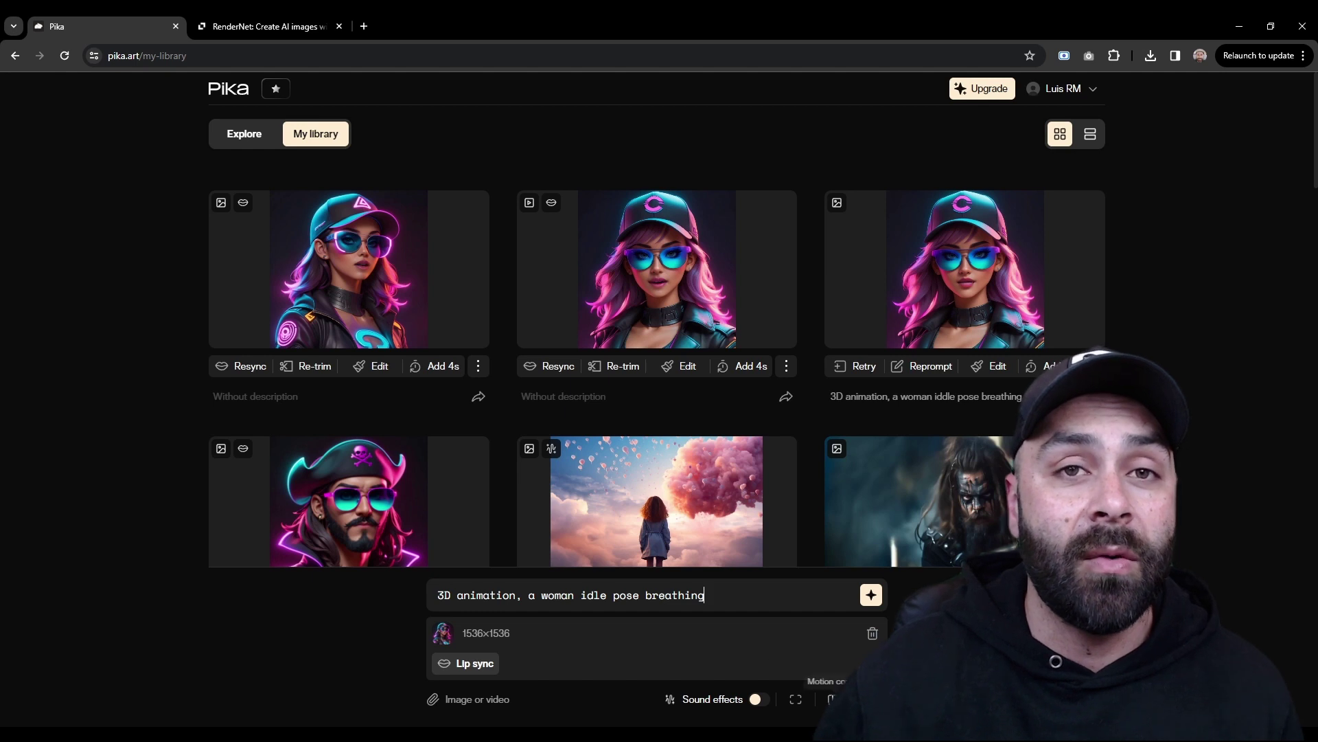
{"action": "left_click", "coordinate": [833, 699]}
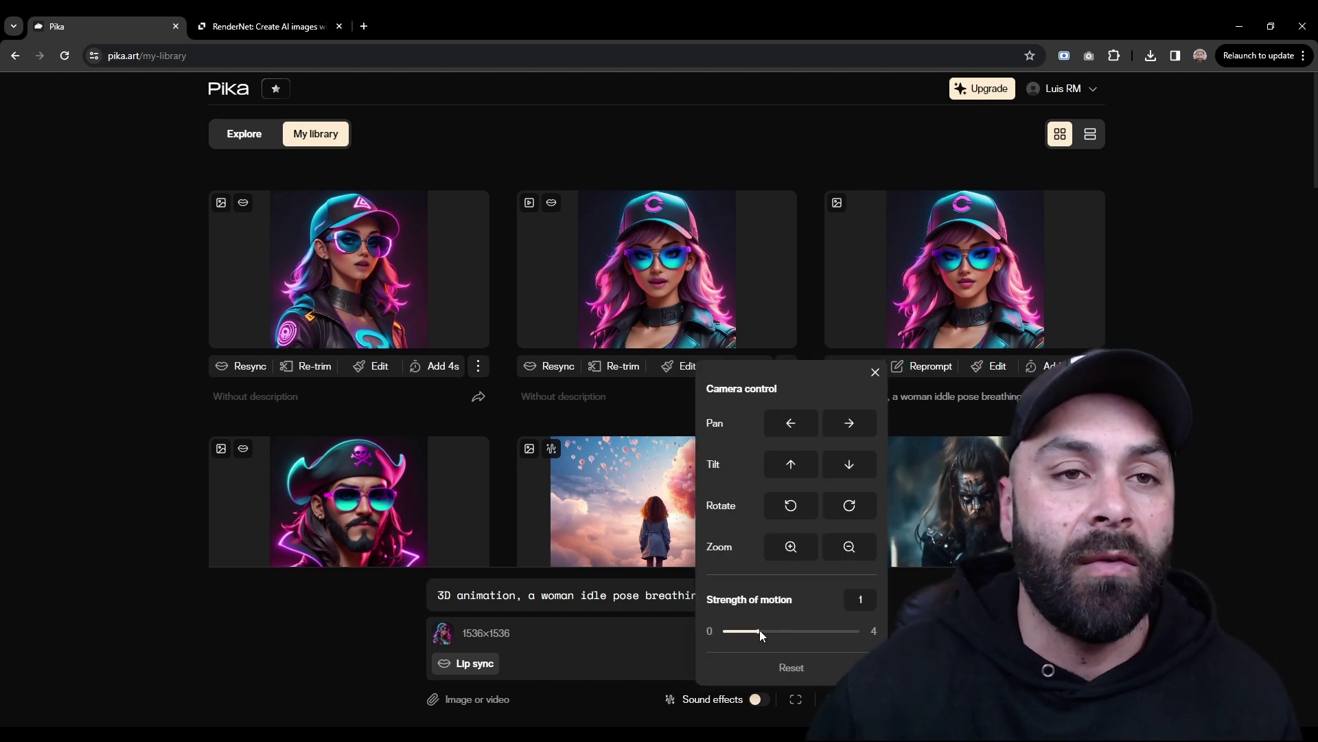
{"action": "left_click_drag", "start_coordinate": [759, 631], "coordinate": [754, 626]}
{"action": "left_click", "coordinate": [833, 698]}
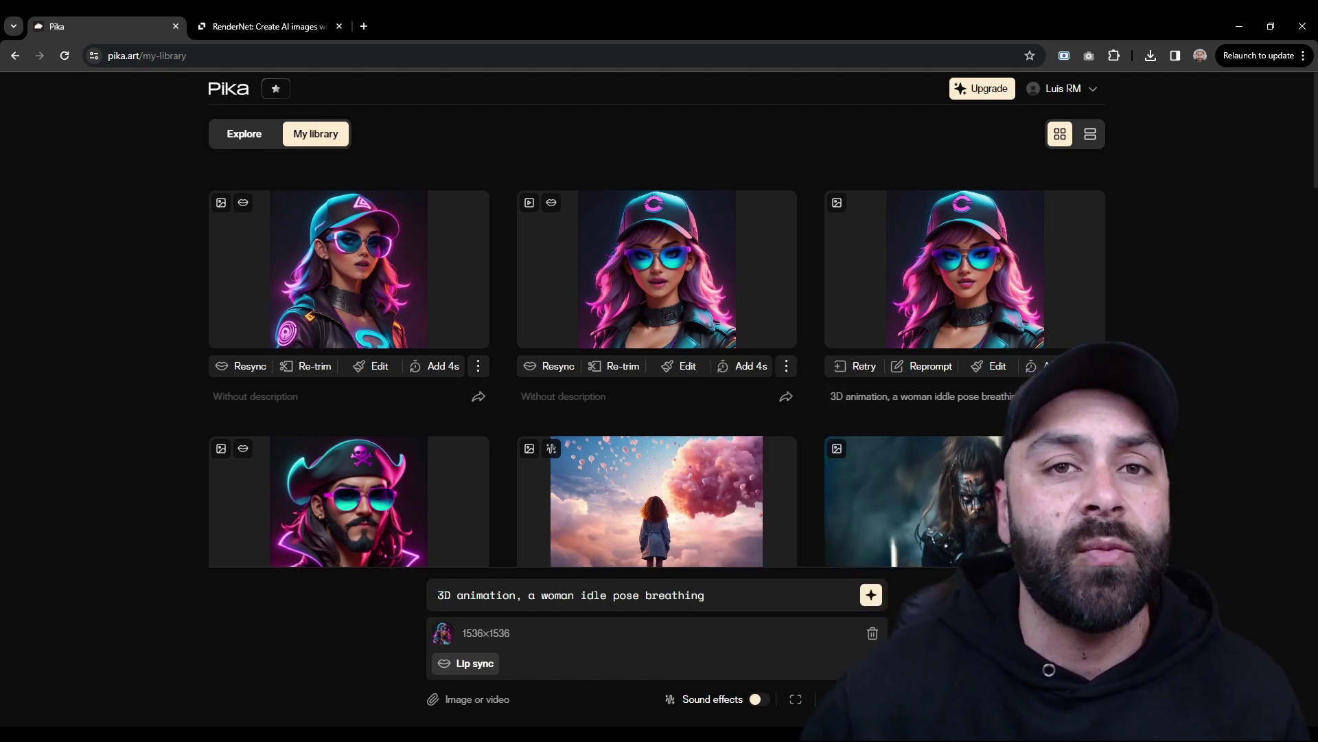
Step: Raise Consistency with the text to 25 in the advanced settings
{"action": "left_click", "coordinate": [867, 698]}
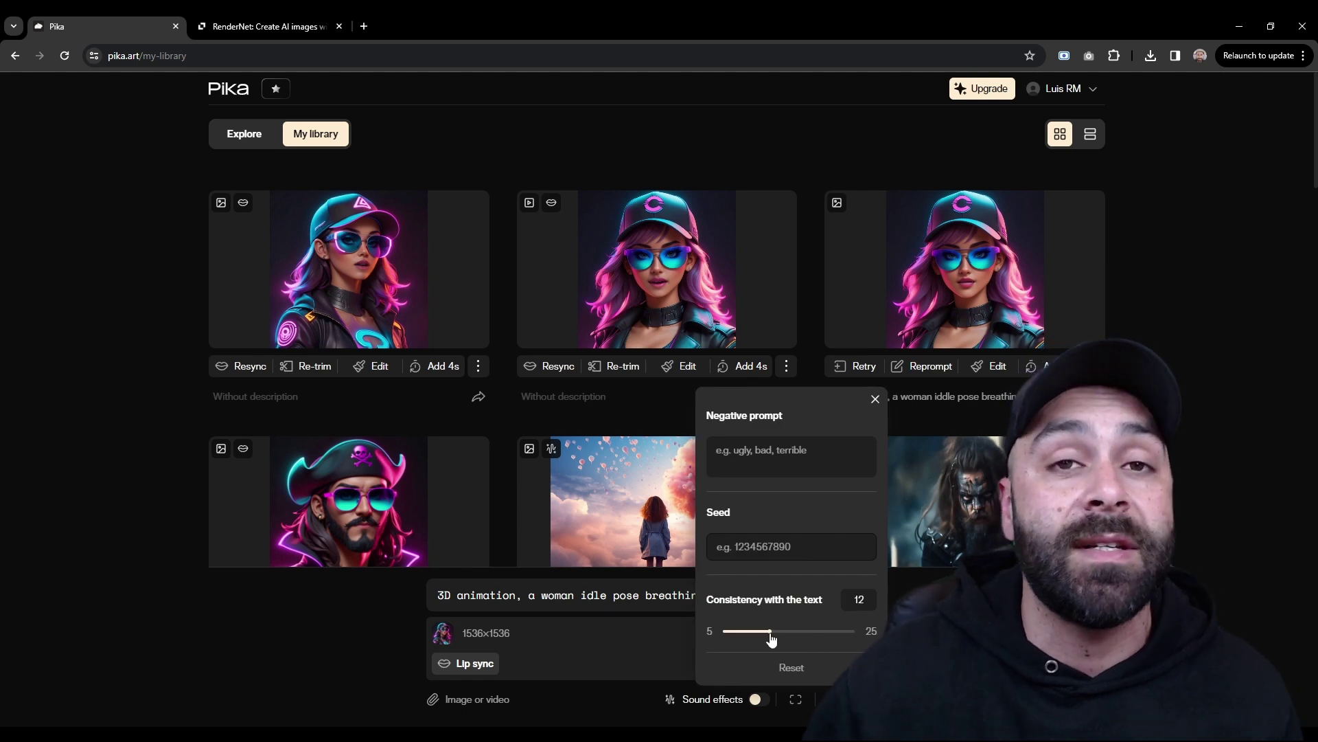
{"action": "left_click_drag", "start_coordinate": [770, 630], "coordinate": [855, 630]}
{"action": "left_click", "coordinate": [867, 698]}
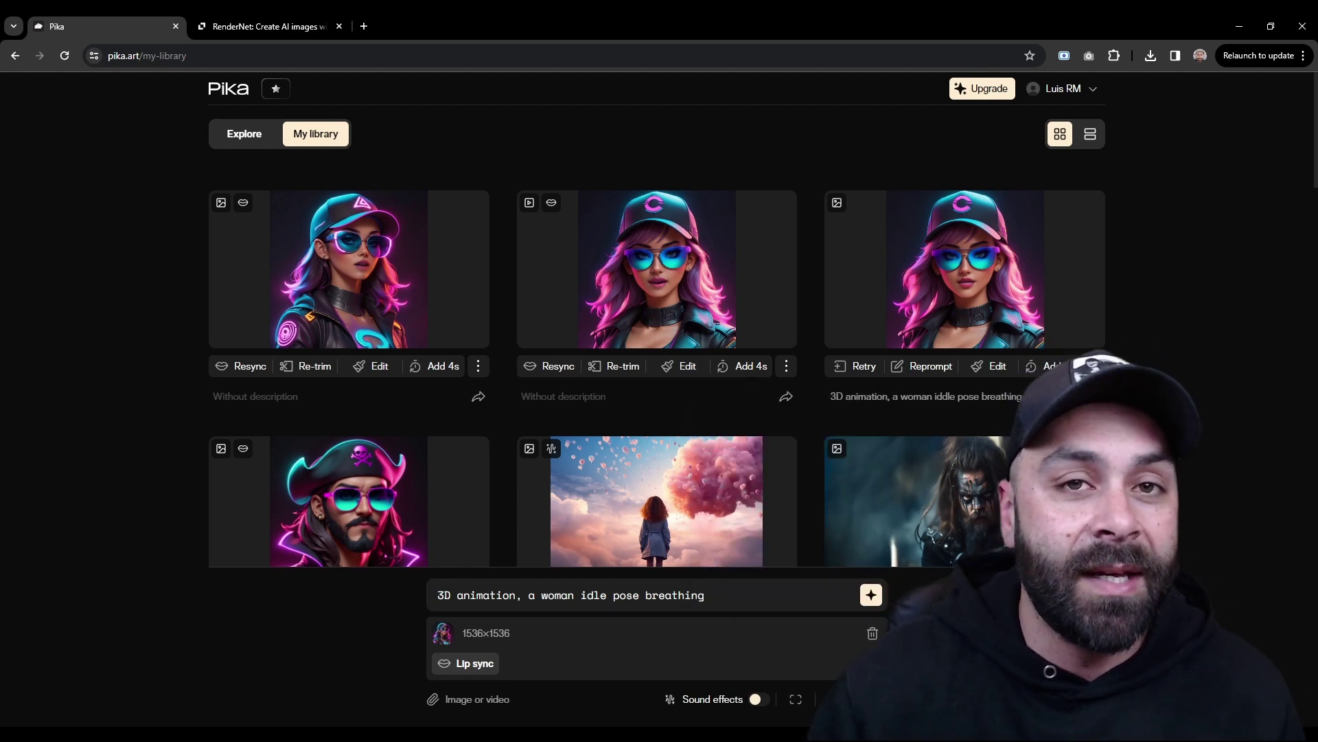
Step: Generate the idle-breathing animation and load the resulting video for editing
{"action": "left_click", "coordinate": [871, 594]}
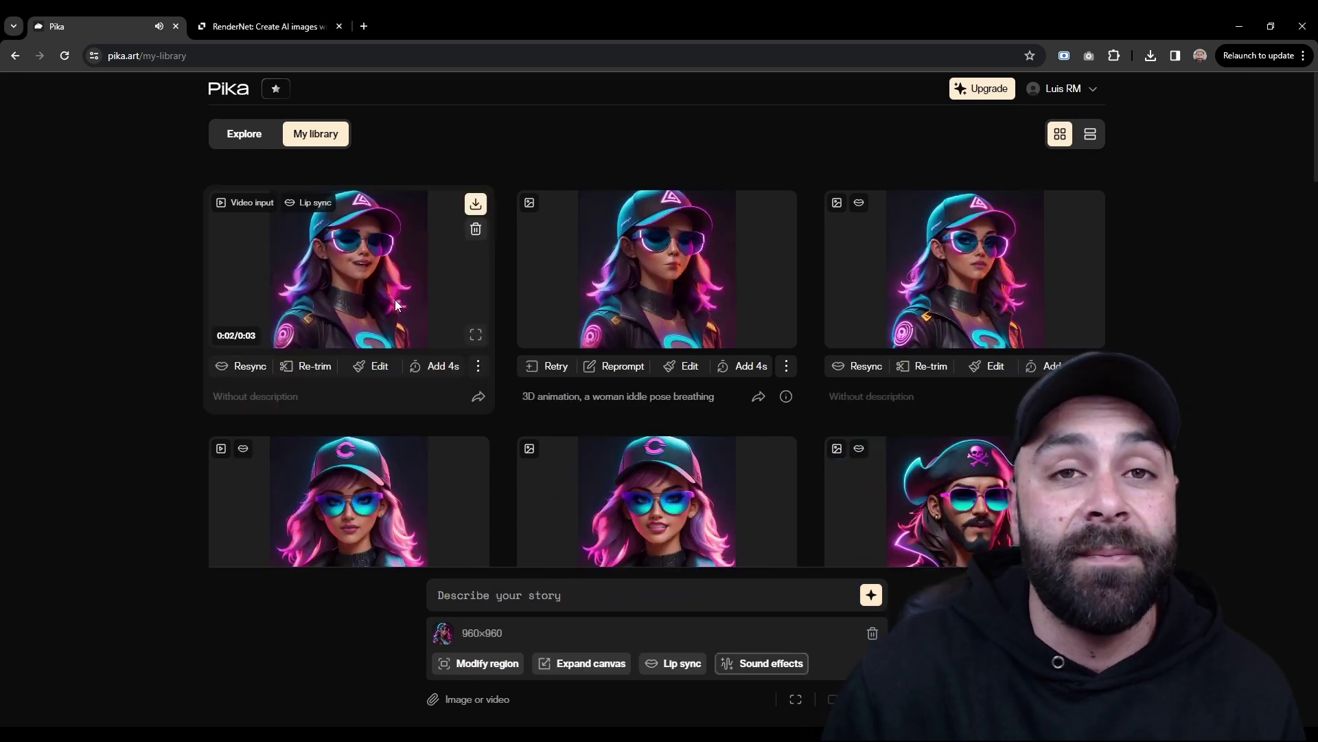
{"action": "left_click", "coordinate": [475, 335]}
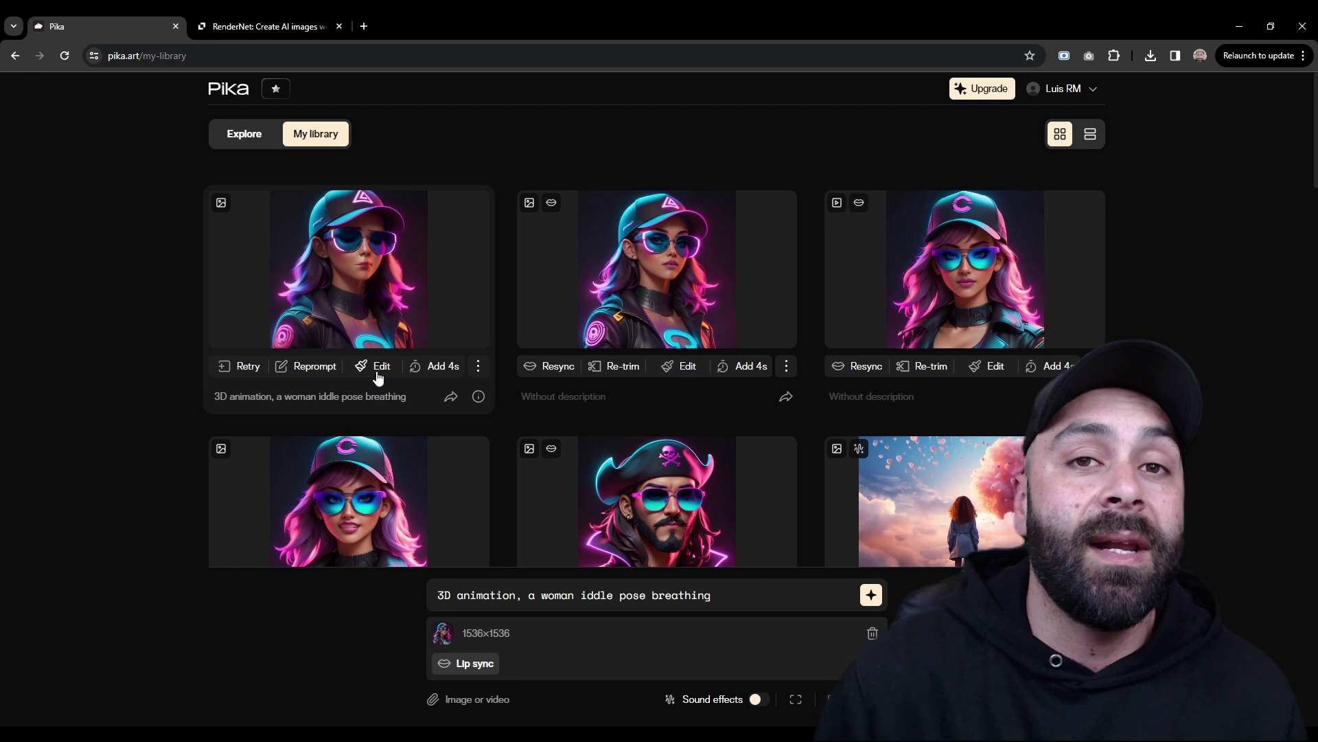
{"action": "left_click", "coordinate": [377, 374]}
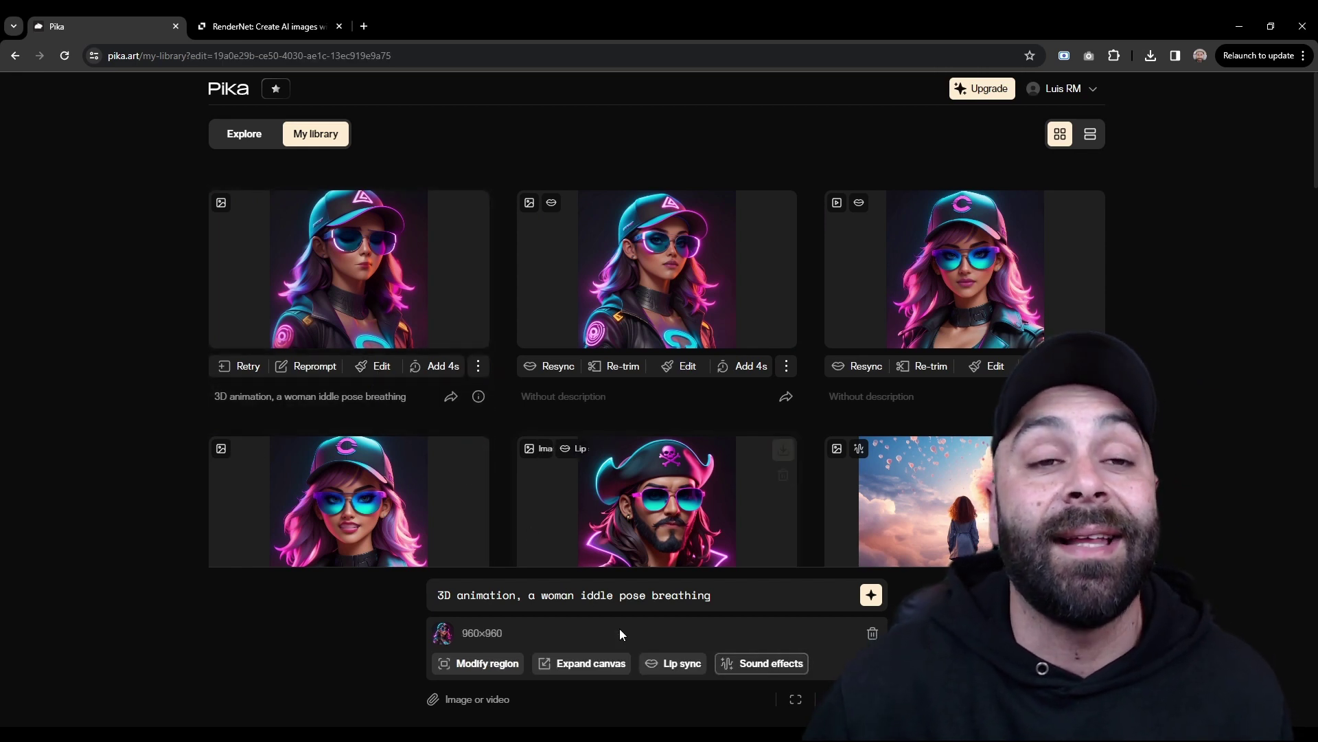
Step: Lip-sync the video to "Don't forget to leave a like, comment and subscribe!" in the Dorothy voice
{"action": "left_click", "coordinate": [676, 664]}
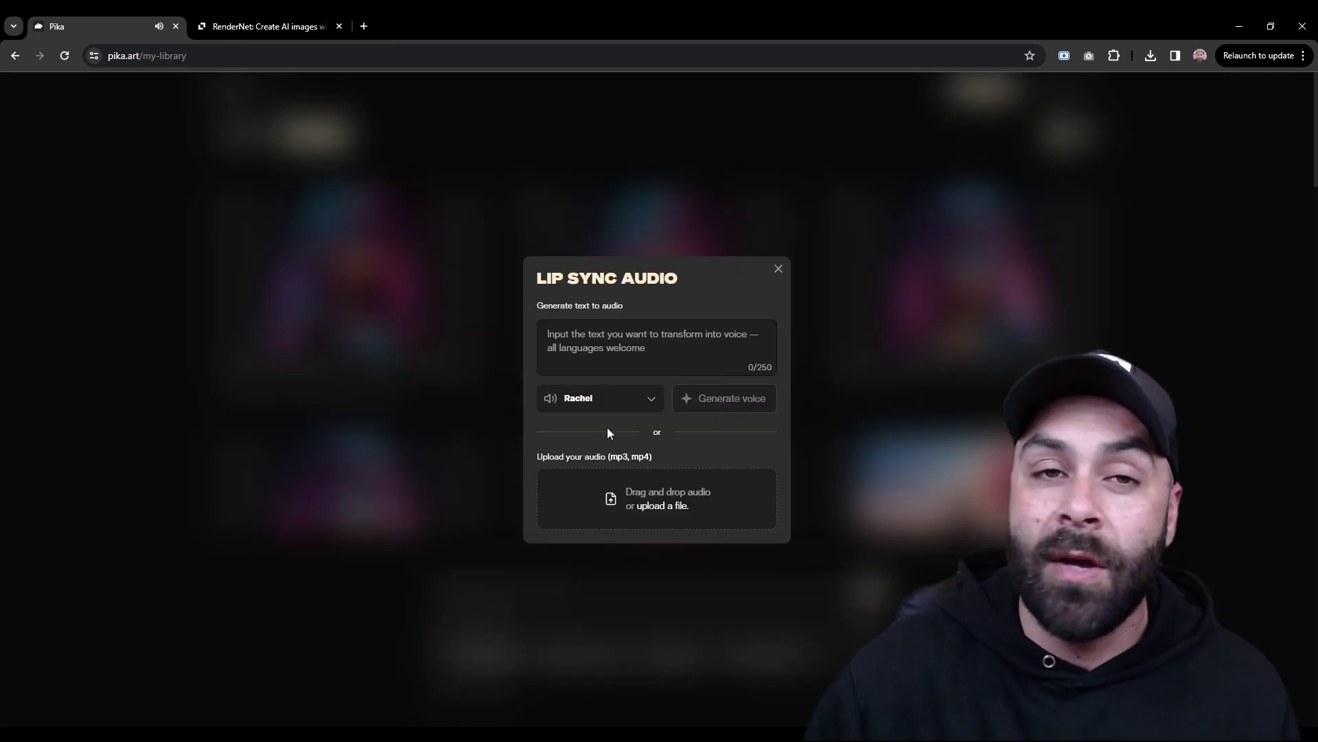
{"action": "left_click", "coordinate": [592, 401]}
{"action": "scroll", "coordinate": [591, 474], "scroll_direction": "down", "scroll_amount": 6}
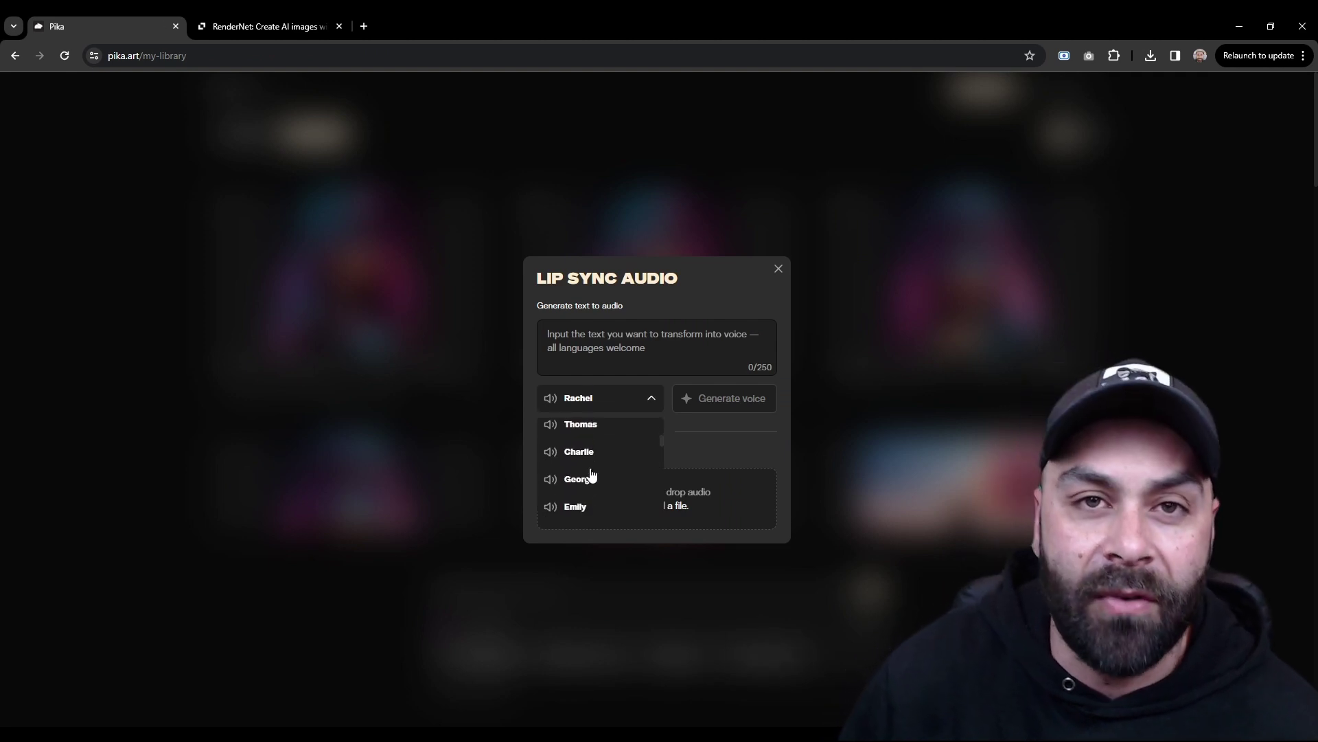
{"action": "left_click", "coordinate": [574, 473]}
{"action": "left_click", "coordinate": [607, 341]}
{"action": "type", "text": "Don't forget to leave a like, comment and subscribe!"}
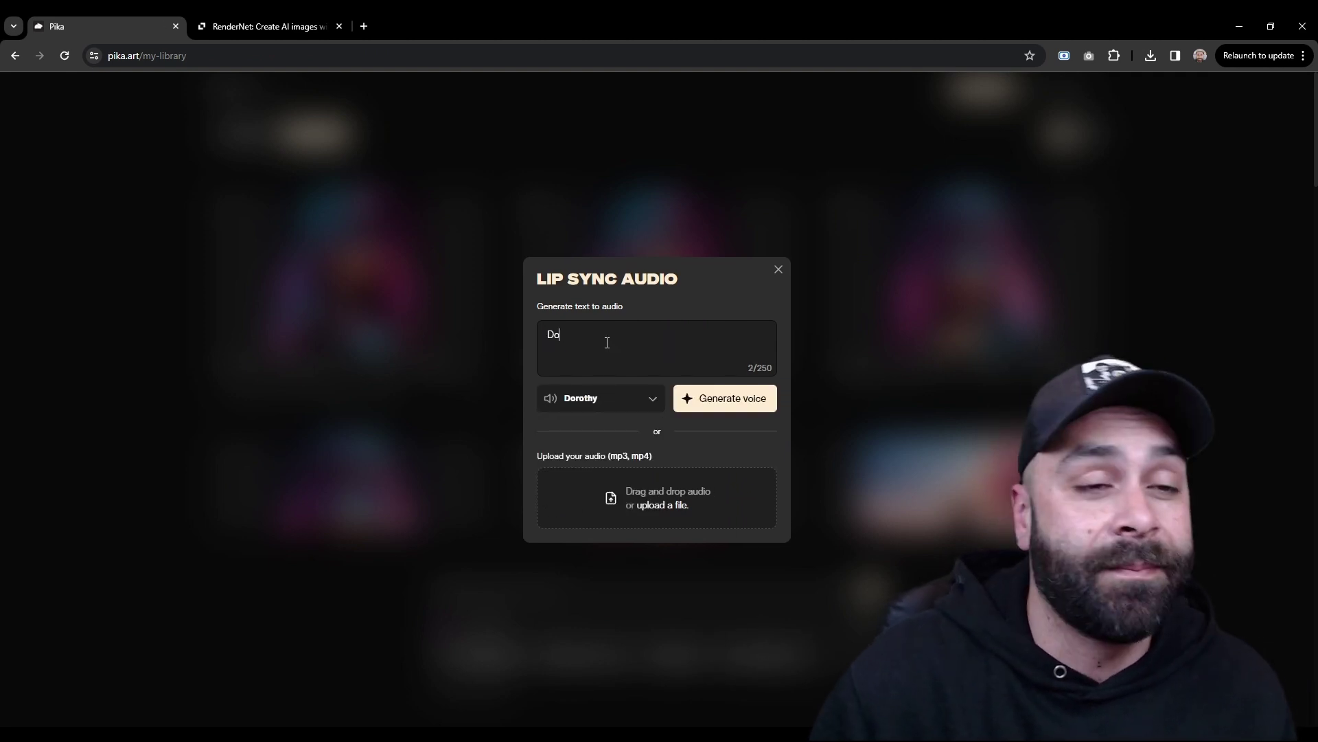
{"action": "left_click", "coordinate": [714, 400]}
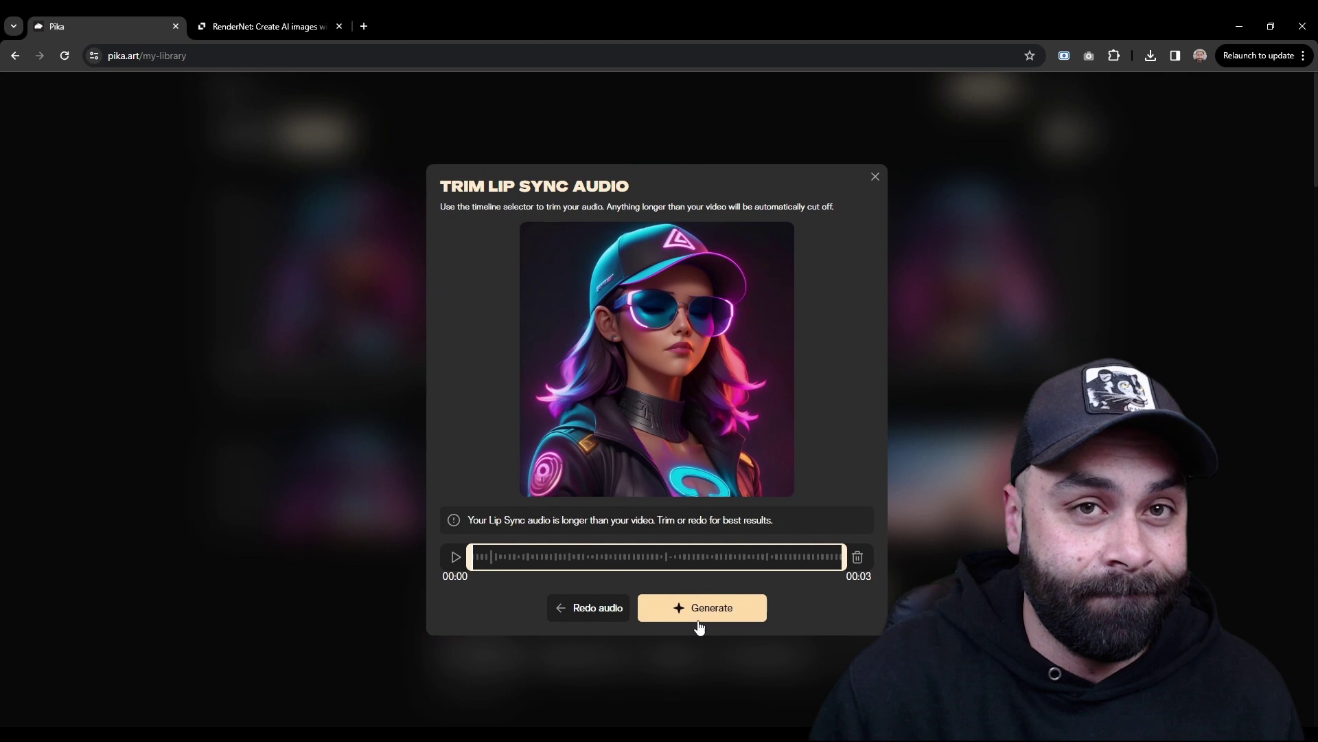
{"action": "left_click", "coordinate": [702, 610]}
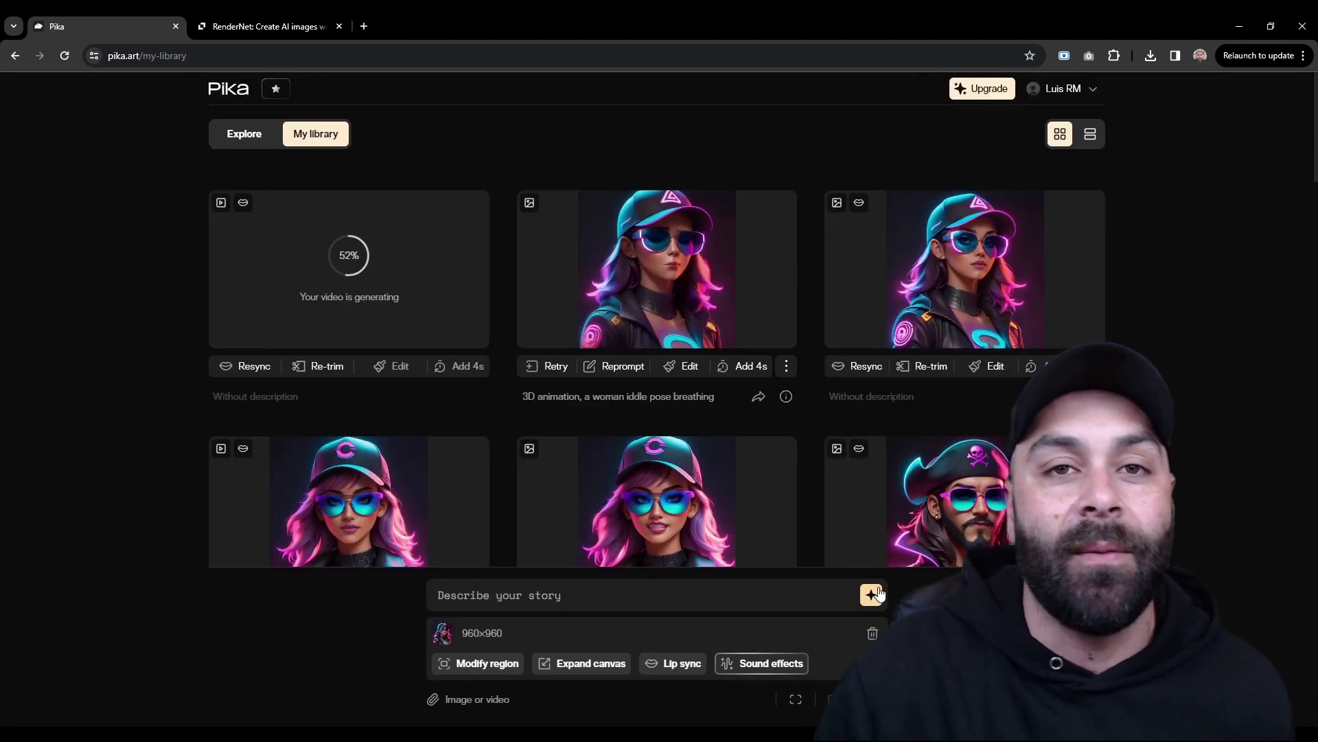
{"action": "mouse_move", "coordinate": [336, 254]}
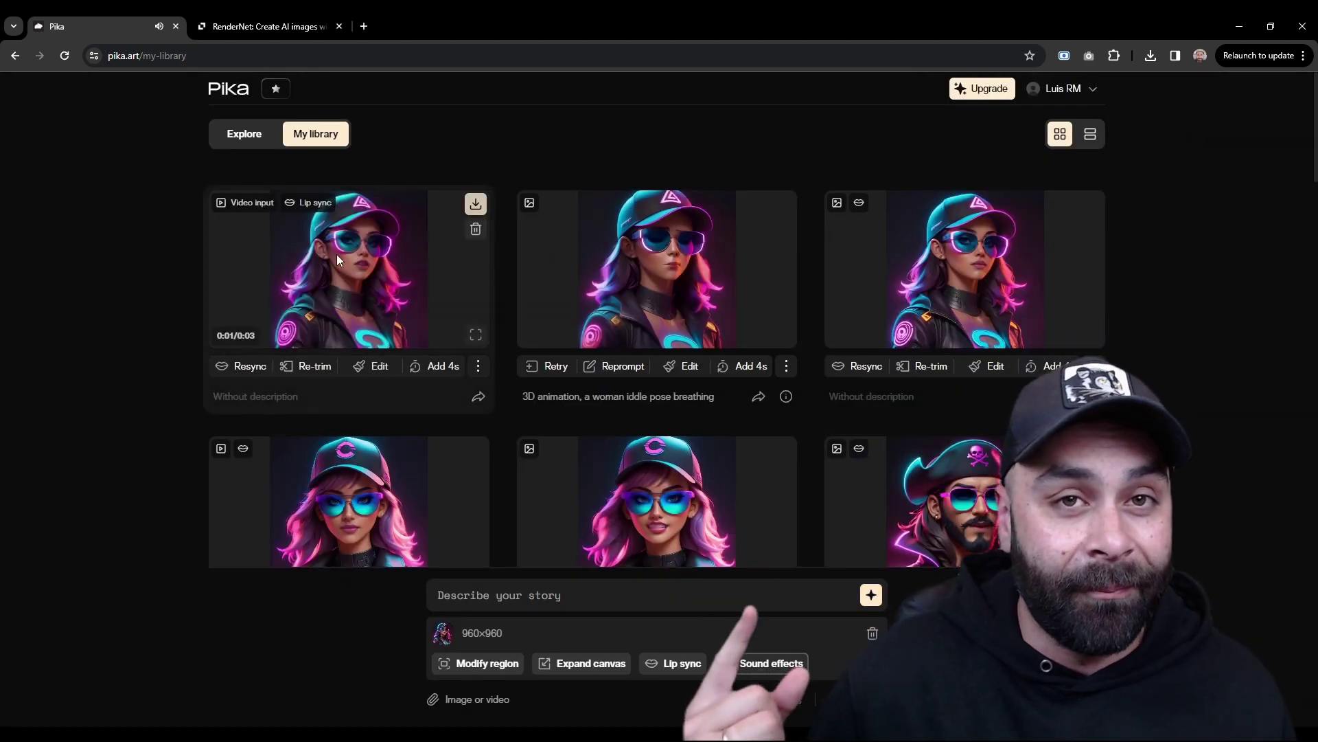